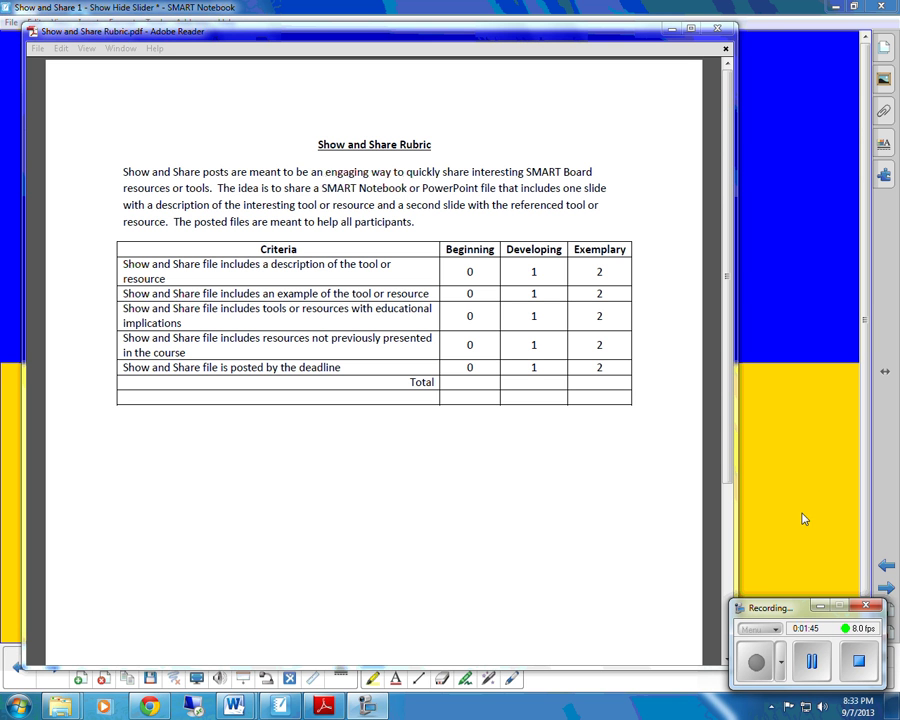
- Return to the SMART Notebook page and move the NFC East question text onto the yellow area, then back onto the blue area
{"action": "left_click", "coordinate": [783, 11]}
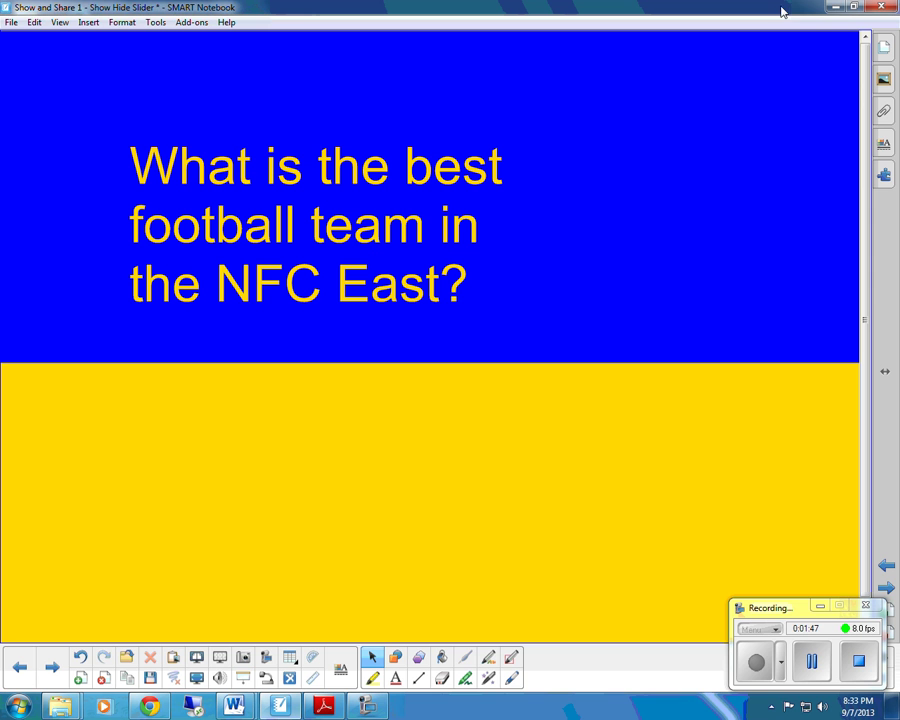
{"action": "left_click", "coordinate": [373, 226]}
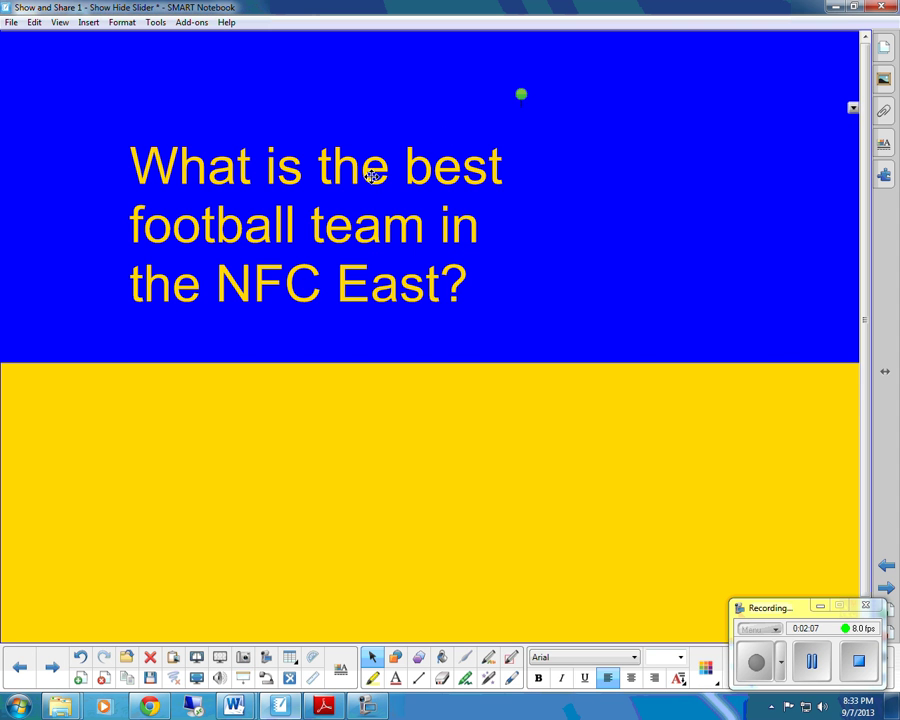
{"action": "left_click_drag", "start_coordinate": [371, 170], "coordinate": [321, 441]}
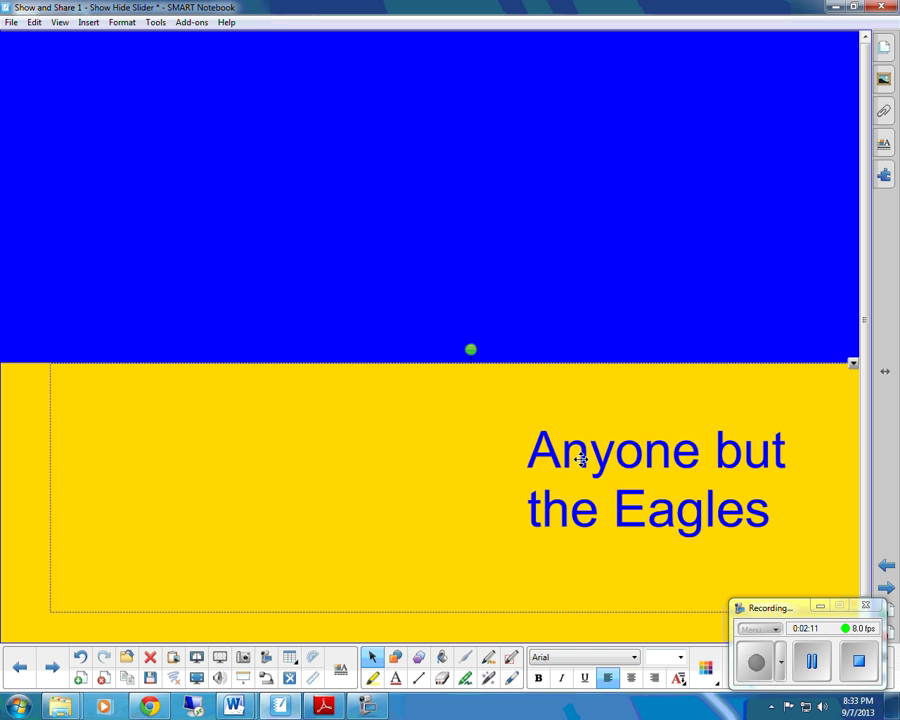
{"action": "left_click_drag", "start_coordinate": [578, 448], "coordinate": [576, 212]}
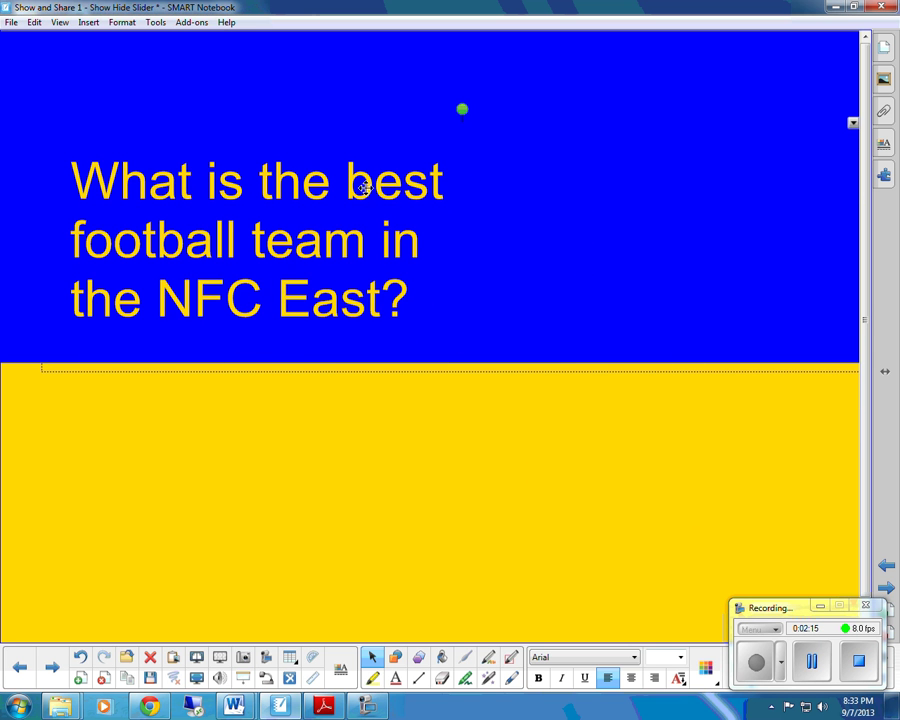
{"action": "mouse_move", "coordinate": [357, 184]}
{"action": "left_mouse_down"}
{"action": "mouse_move", "coordinate": [331, 441]}
{"action": "mouse_move", "coordinate": [362, 290]}
{"action": "mouse_move", "coordinate": [355, 287]}
{"action": "mouse_move", "coordinate": [354, 414]}
{"action": "mouse_move", "coordinate": [368, 297]}
{"action": "mouse_move", "coordinate": [342, 181]}
{"action": "left_mouse_up"}
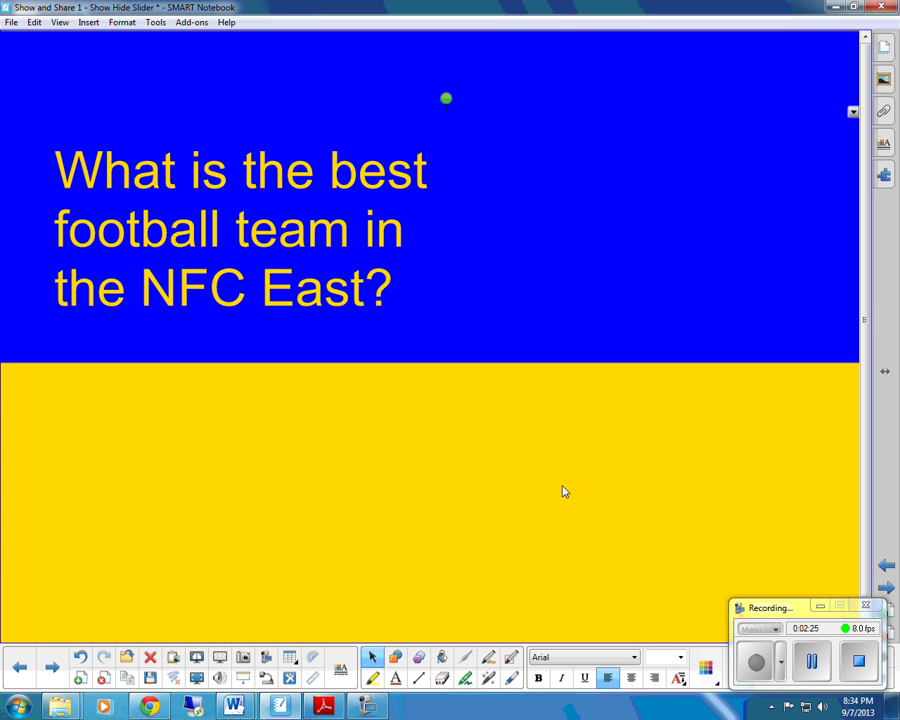
- On the next page, form "telephone" in the blue box from the tele- and phone- entries, and return both to their columns
{"action": "left_click", "coordinate": [885, 588]}
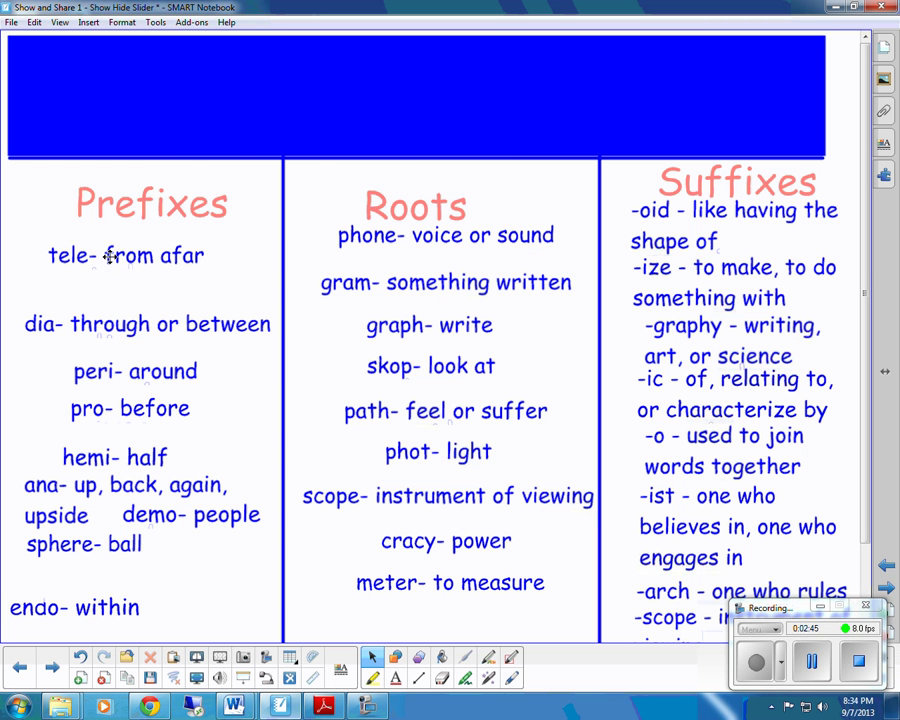
{"action": "left_click_drag", "start_coordinate": [114, 255], "coordinate": [277, 65]}
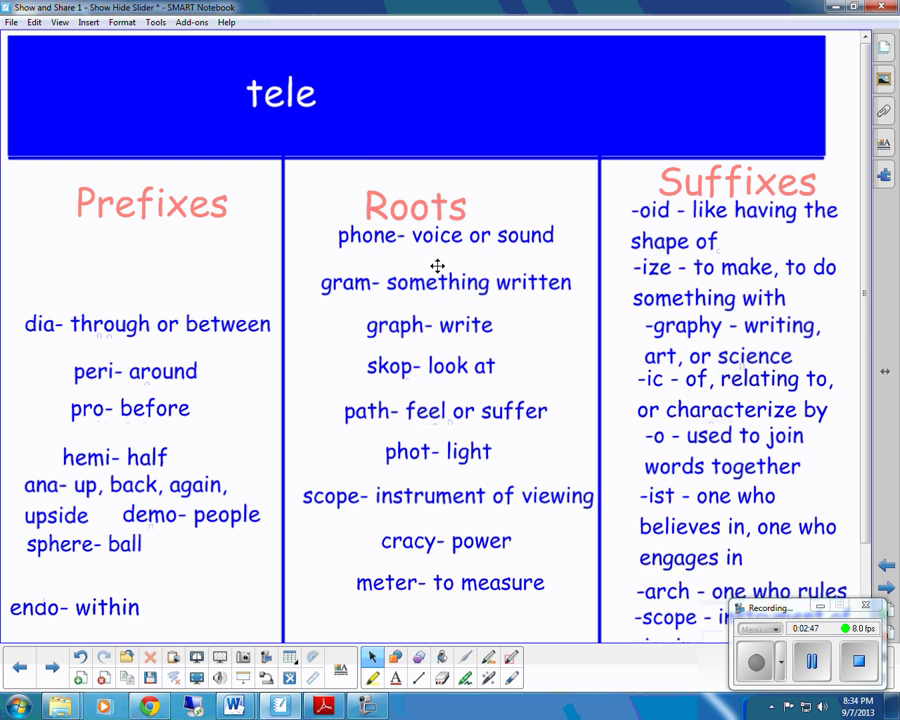
{"action": "left_click_drag", "start_coordinate": [458, 240], "coordinate": [414, 58]}
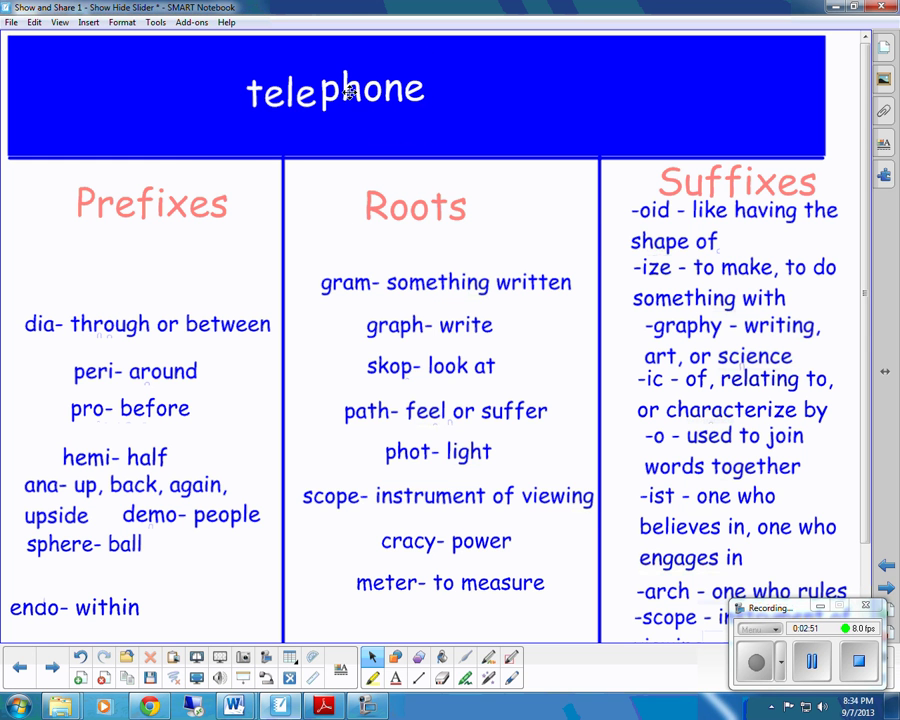
{"action": "left_click_drag", "start_coordinate": [350, 92], "coordinate": [424, 289]}
{"action": "left_click_drag", "start_coordinate": [305, 108], "coordinate": [104, 303]}
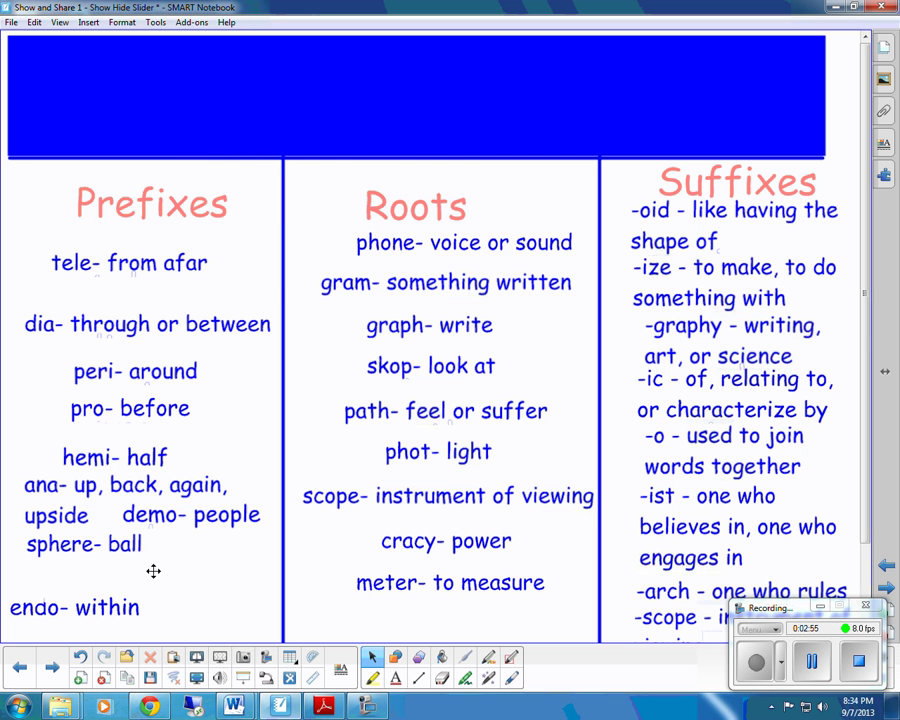
- Combine the ana- prefix, gram- root and -ize suffix entries side by side in the blue box
{"action": "left_click_drag", "start_coordinate": [66, 510], "coordinate": [301, 44]}
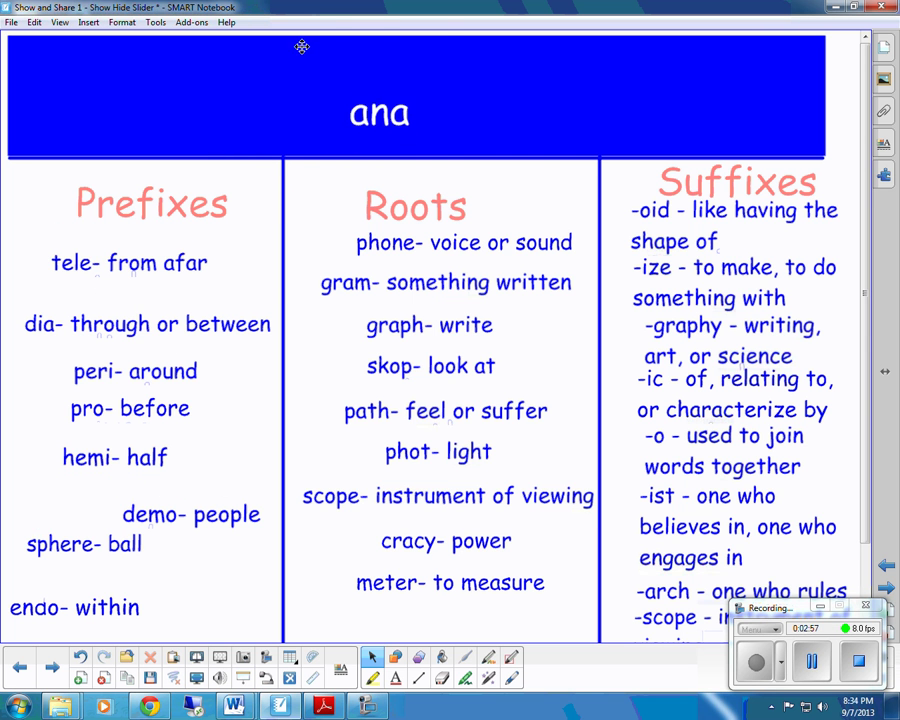
{"action": "mouse_move", "coordinate": [386, 329]}
{"action": "left_mouse_down"}
{"action": "mouse_move", "coordinate": [446, 203]}
{"action": "mouse_move", "coordinate": [390, 335]}
{"action": "left_mouse_up"}
{"action": "left_click_drag", "start_coordinate": [340, 282], "coordinate": [392, 74]}
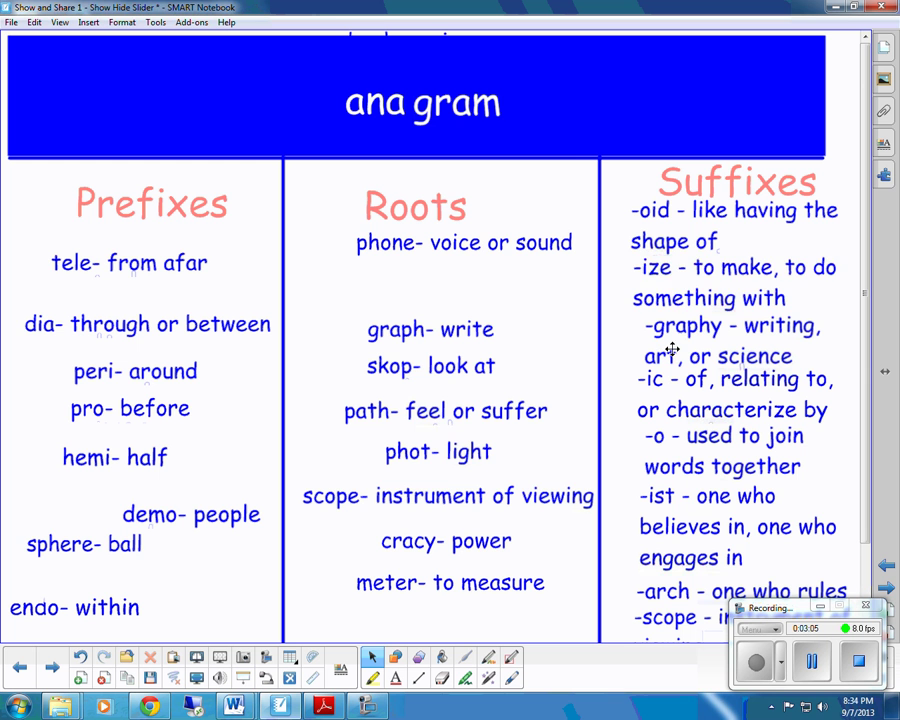
{"action": "left_click_drag", "start_coordinate": [646, 263], "coordinate": [467, 38]}
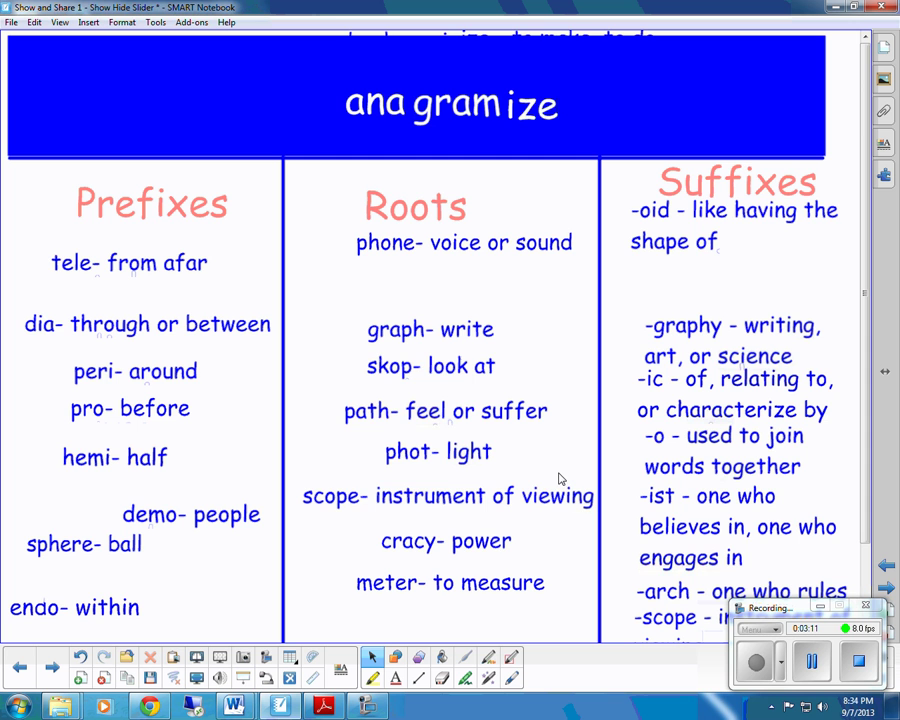
- Go to the next page and move the magnifying glass a short distance below the question text
{"action": "left_click", "coordinate": [887, 590]}
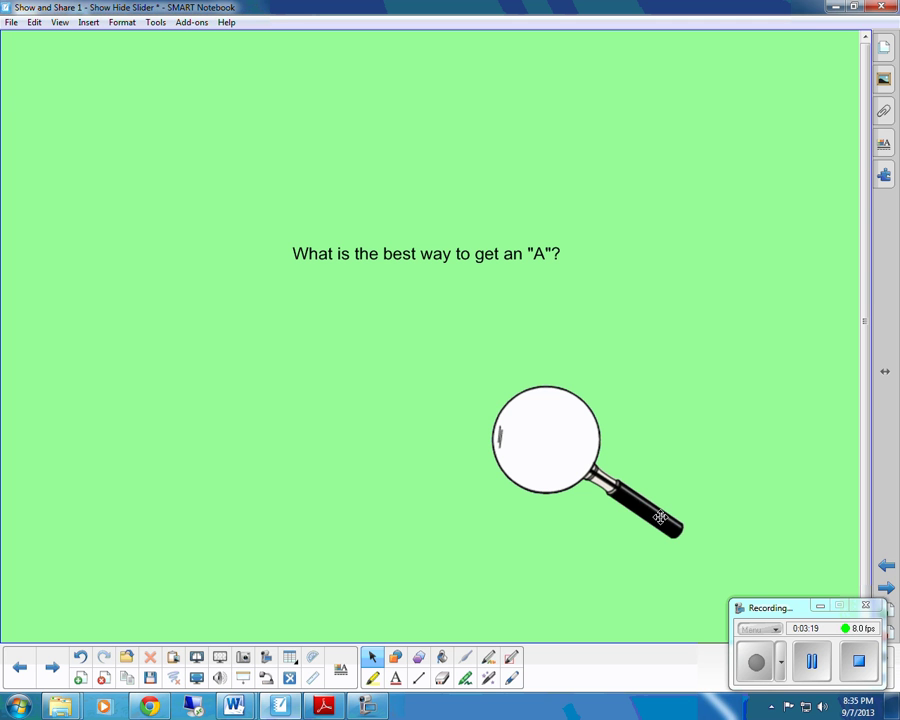
{"action": "left_click_drag", "start_coordinate": [660, 517], "coordinate": [683, 502]}
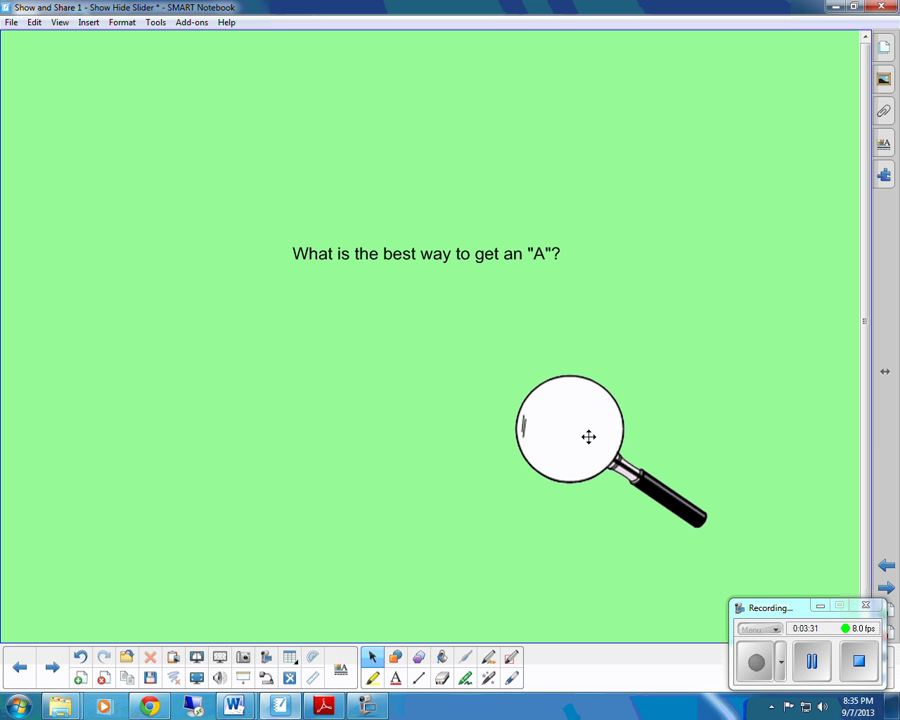
- Draw a wide rectangle across the lower half of the blank next page
{"action": "left_click", "coordinate": [885, 589]}
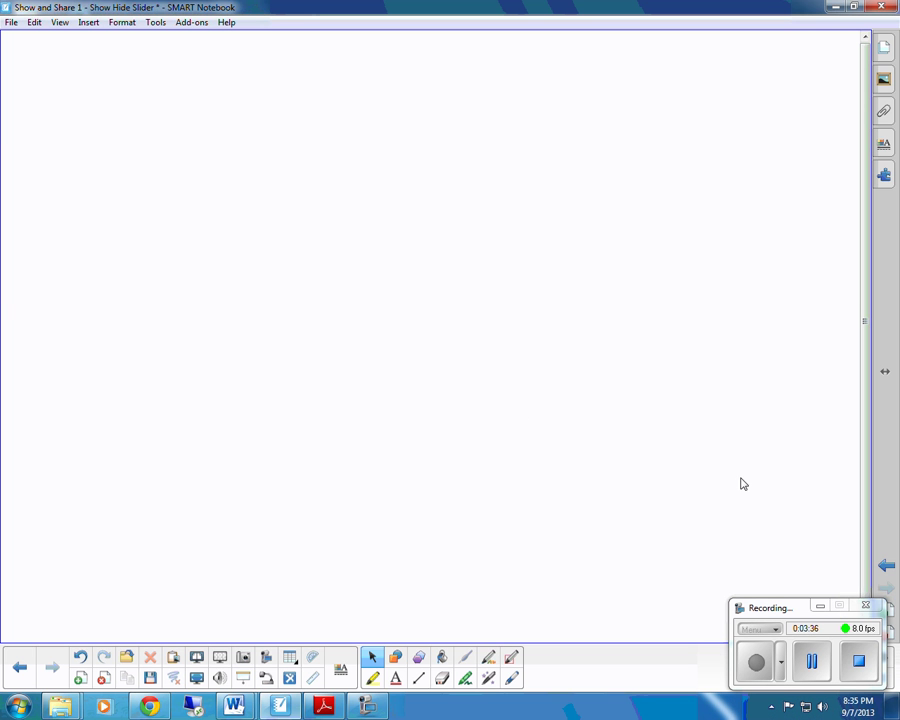
{"action": "left_click", "coordinate": [396, 659]}
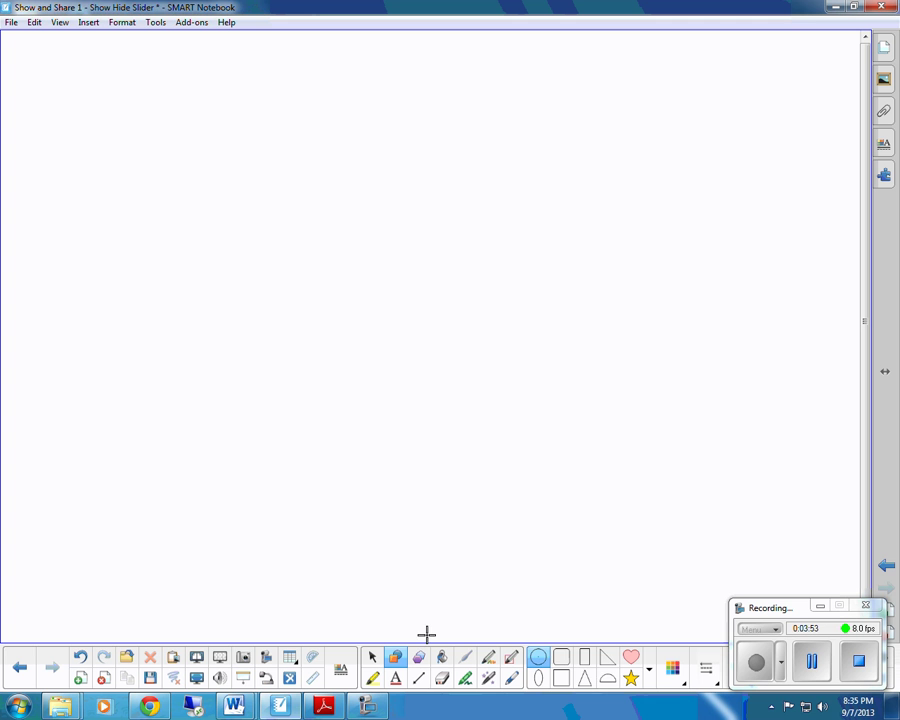
{"action": "left_click", "coordinate": [584, 657]}
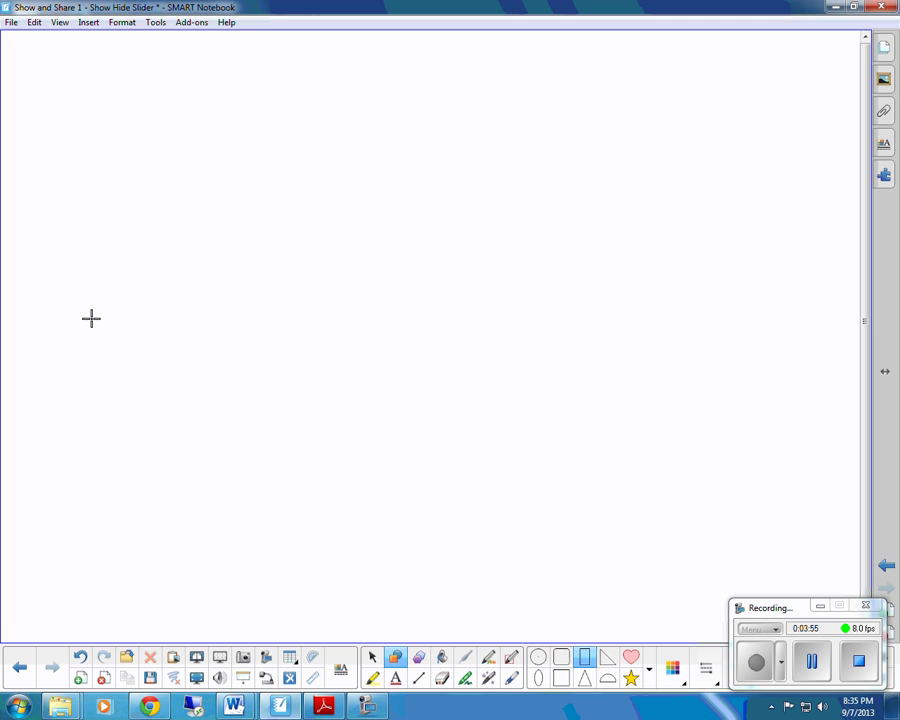
{"action": "mouse_move", "coordinate": [90, 317]}
{"action": "left_mouse_down"}
{"action": "mouse_move", "coordinate": [593, 565]}
{"action": "mouse_move", "coordinate": [812, 586]}
{"action": "left_mouse_up"}
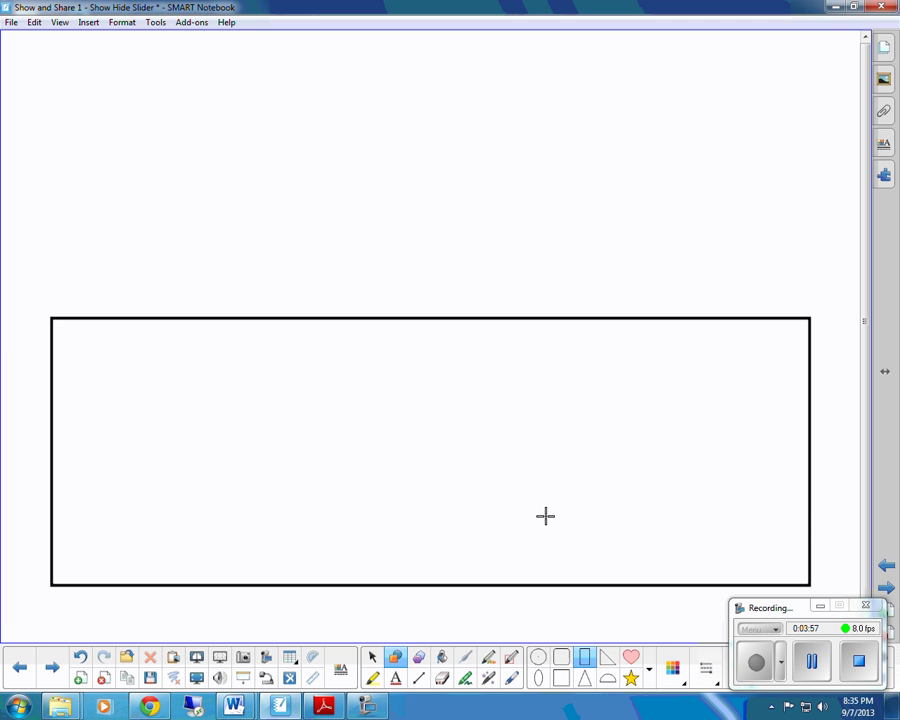
- Try to set the rectangle's fill and line colors to medium green
{"action": "left_click", "coordinate": [673, 668]}
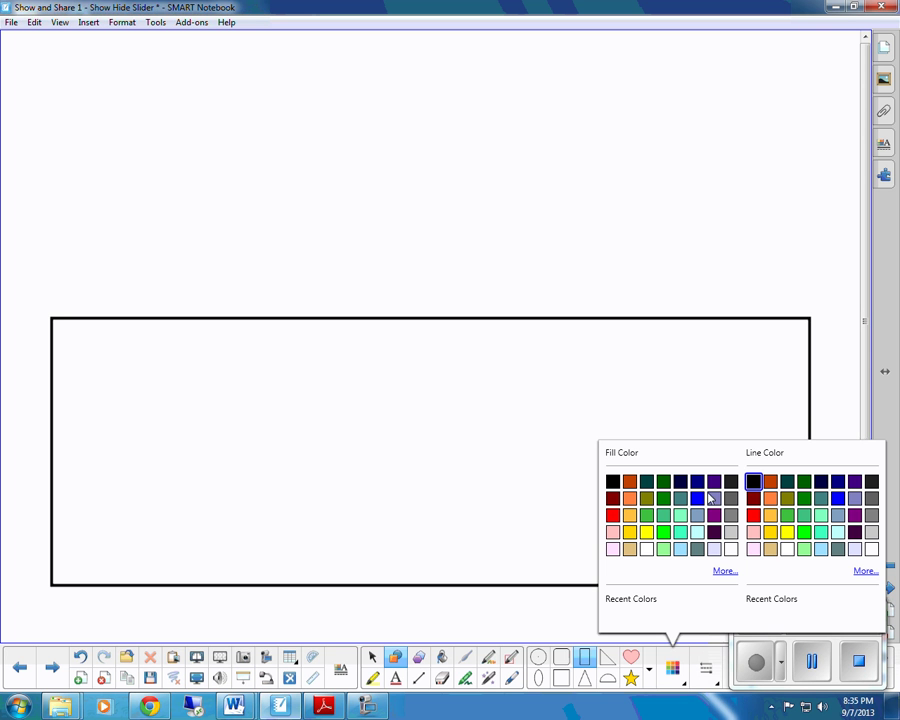
{"action": "left_click", "coordinate": [648, 515]}
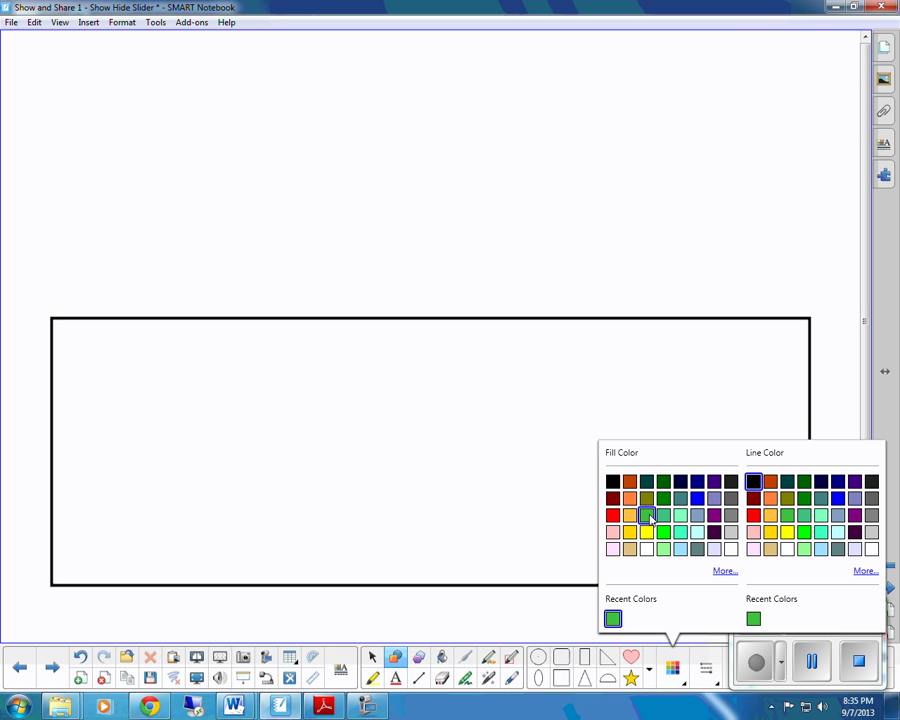
{"action": "left_click", "coordinate": [789, 516]}
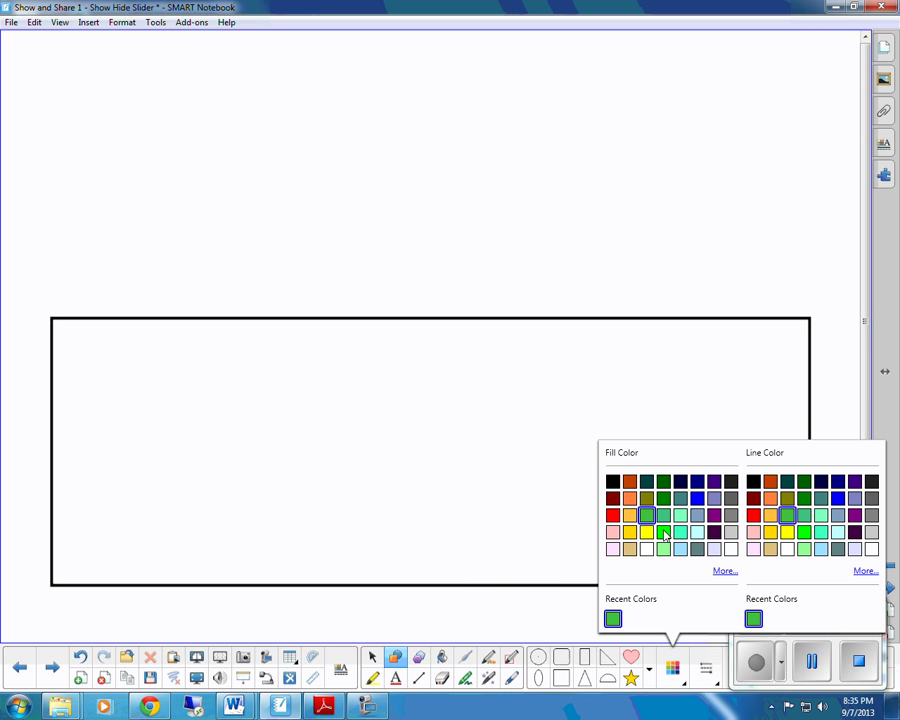
- Give the selected rectangle a medium green fill and matching line color, and shift it slightly on the page
{"action": "left_click", "coordinate": [372, 657]}
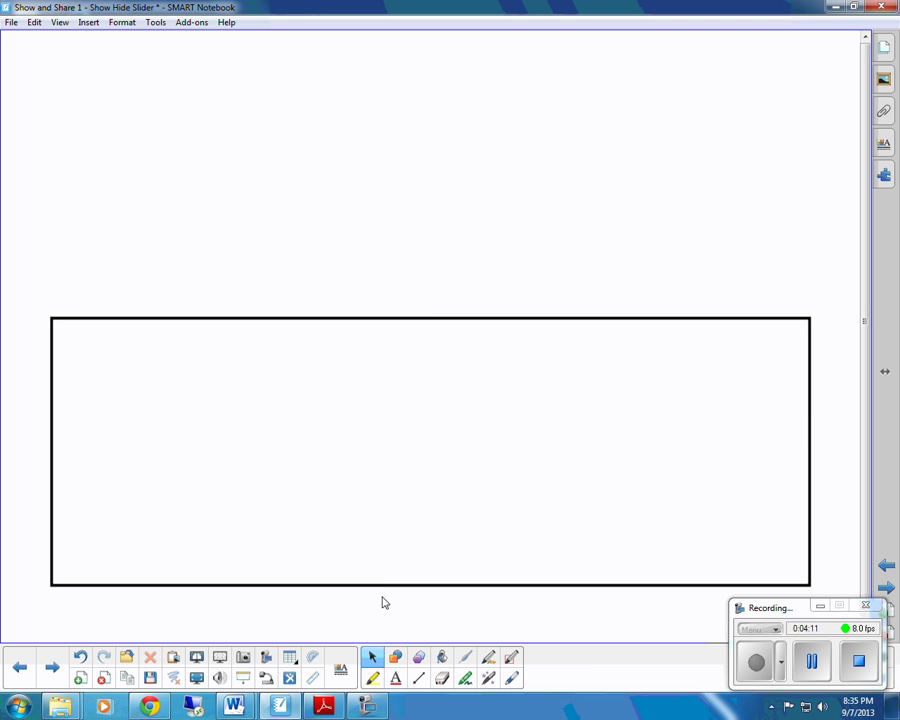
{"action": "left_click", "coordinate": [382, 584]}
{"action": "left_click", "coordinate": [543, 667]}
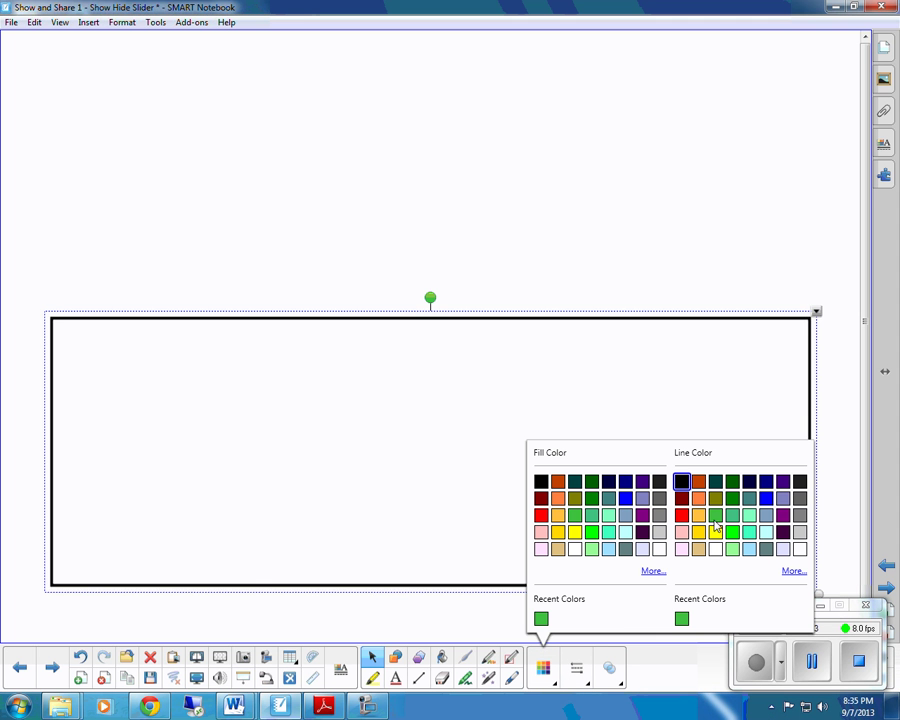
{"action": "left_click", "coordinate": [575, 515]}
{"action": "left_click", "coordinate": [715, 515]}
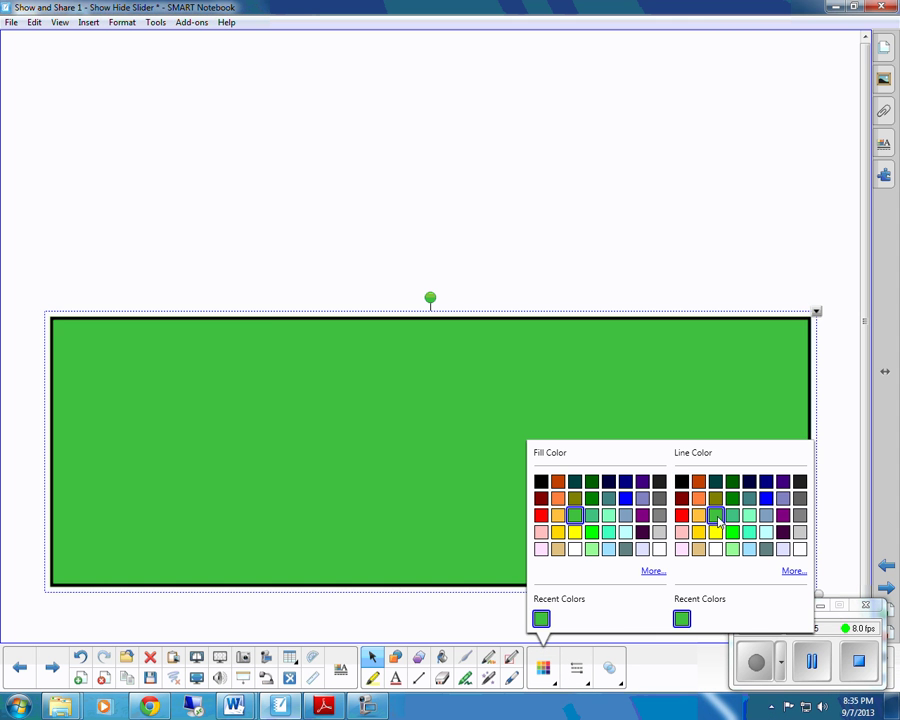
{"action": "left_click", "coordinate": [20, 540]}
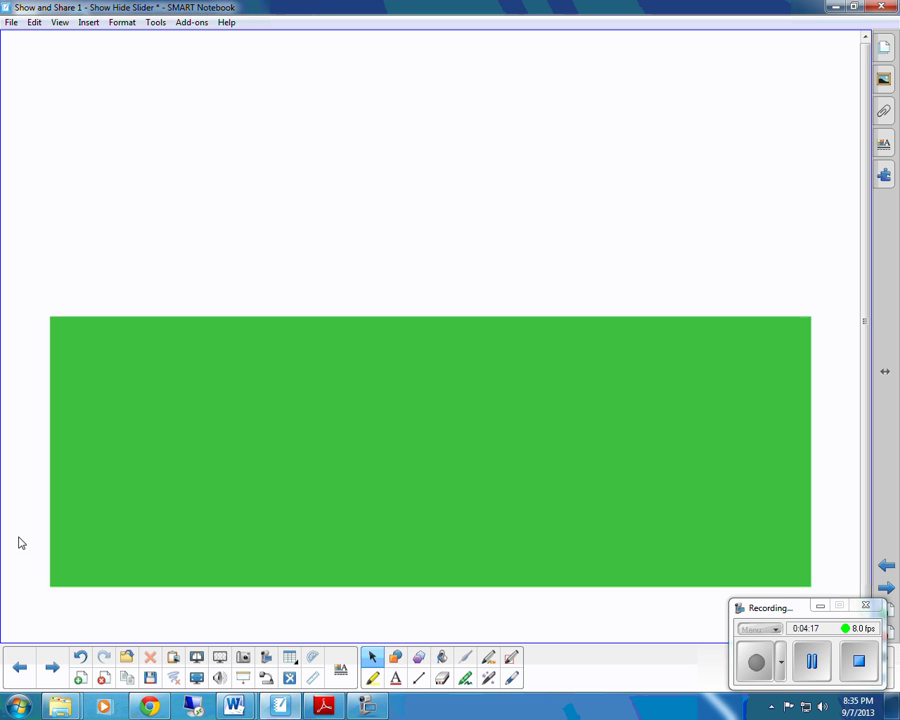
{"action": "left_click_drag", "start_coordinate": [416, 463], "coordinate": [400, 468]}
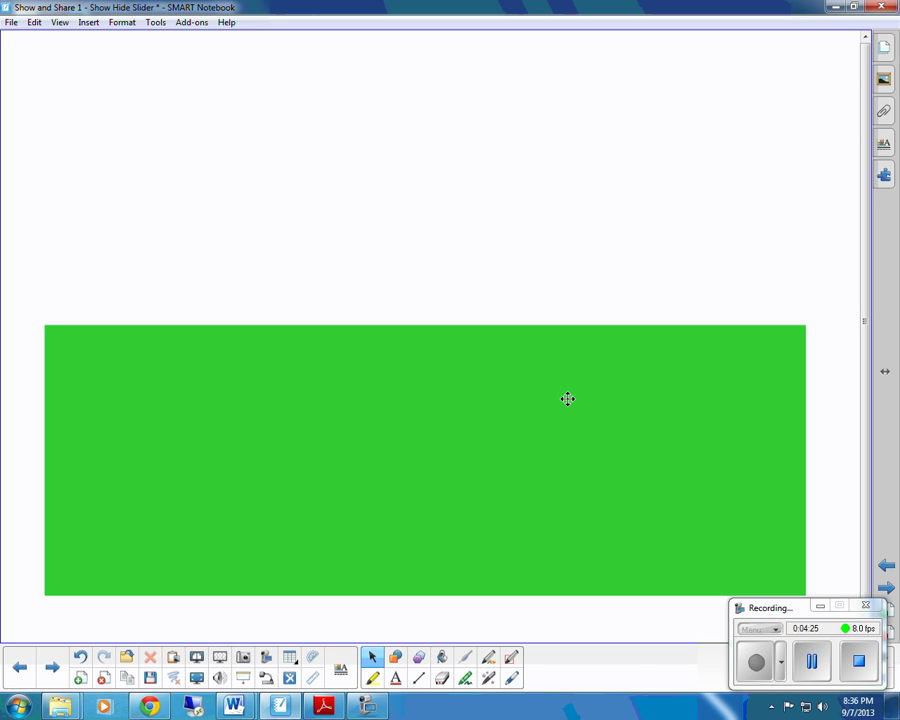
- Add the word "Text" above the rectangle and color it the same green
{"action": "type", "text": "Text"}
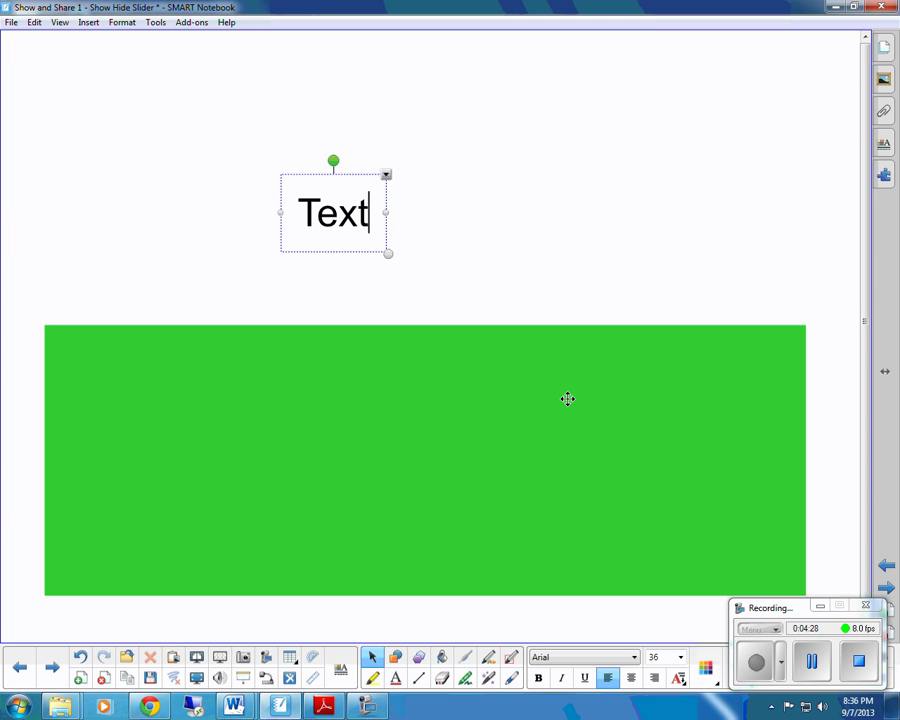
{"action": "key", "text": "Escape"}
{"action": "left_click", "coordinate": [351, 237]}
{"action": "double_click", "coordinate": [374, 216]}
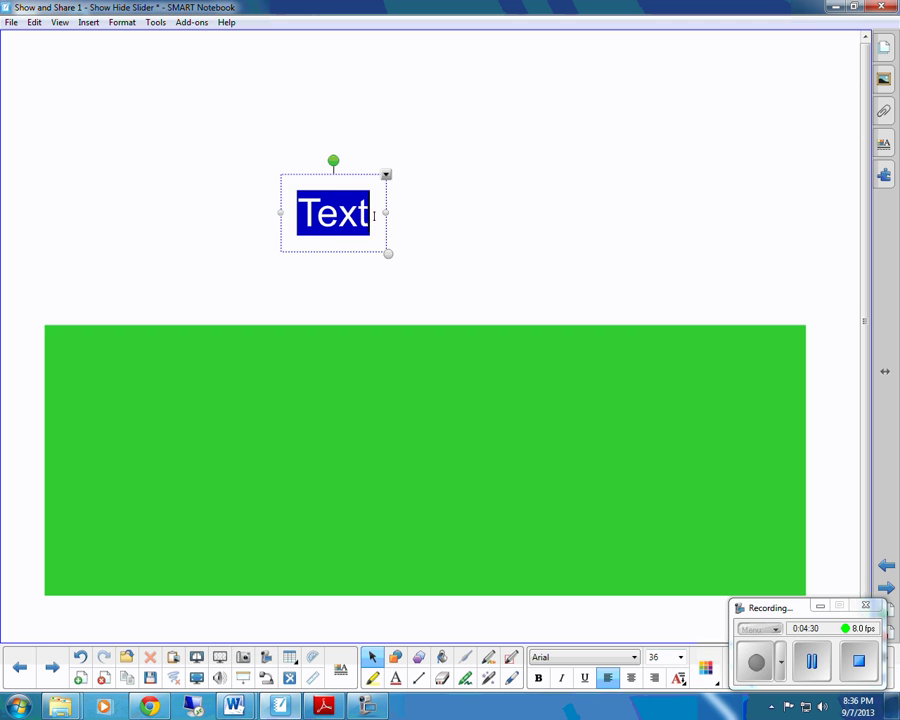
{"action": "left_click", "coordinate": [705, 667]}
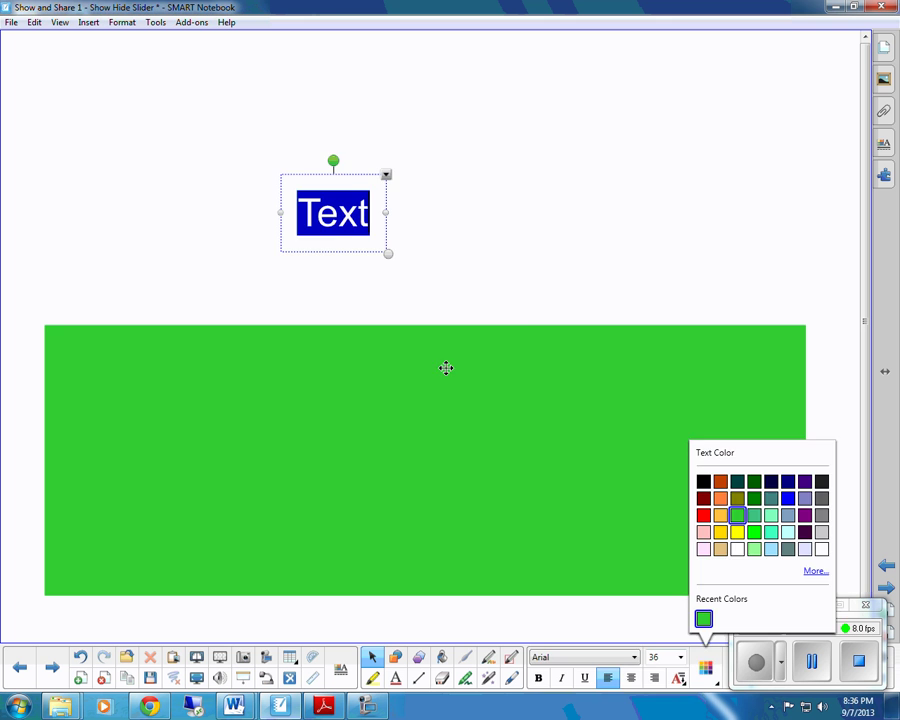
{"action": "left_click", "coordinate": [428, 294]}
- Clone the green "Text" object and place the copy on the green rectangle
{"action": "left_click", "coordinate": [346, 212]}
{"action": "left_click", "coordinate": [385, 176]}
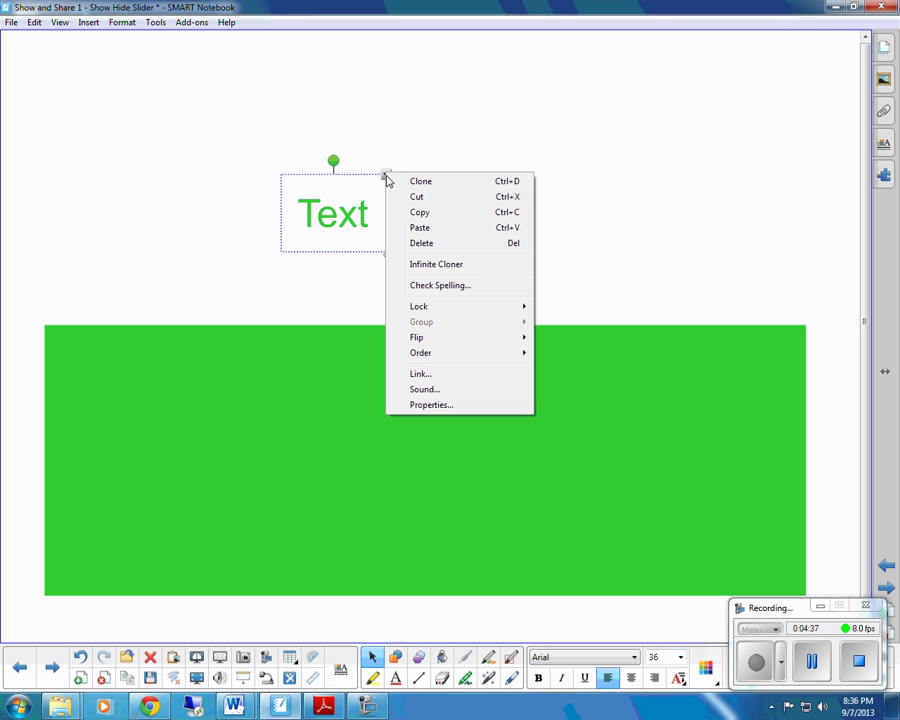
{"action": "left_click", "coordinate": [418, 183]}
{"action": "mouse_move", "coordinate": [398, 251]}
{"action": "left_mouse_down"}
{"action": "mouse_move", "coordinate": [442, 233]}
{"action": "mouse_move", "coordinate": [442, 399]}
{"action": "mouse_move", "coordinate": [472, 348]}
{"action": "mouse_move", "coordinate": [452, 416]}
{"action": "left_mouse_up"}
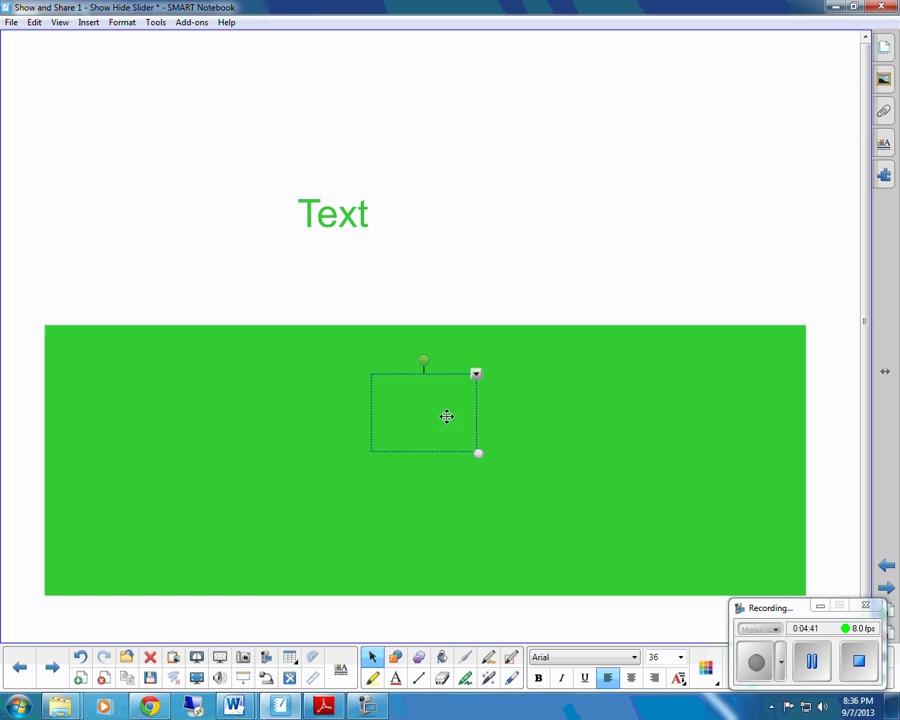
- Replace the wording of the cloned text on the rectangle with "More Text"
{"action": "double_click", "coordinate": [395, 400]}
{"action": "left_click_drag", "start_coordinate": [385, 410], "coordinate": [460, 410]}
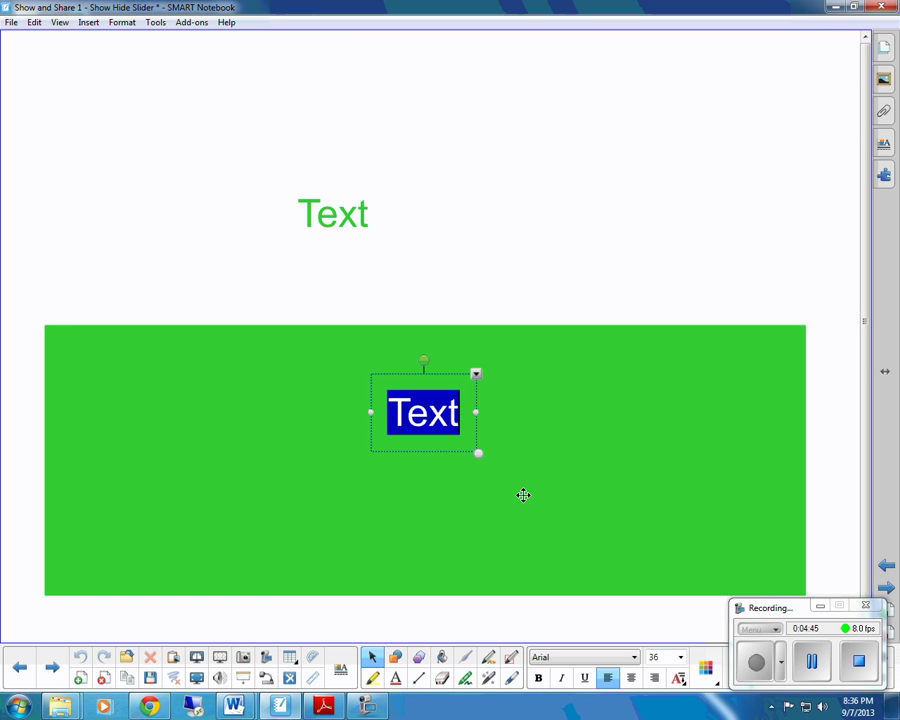
{"action": "type", "text": "Great Job"}
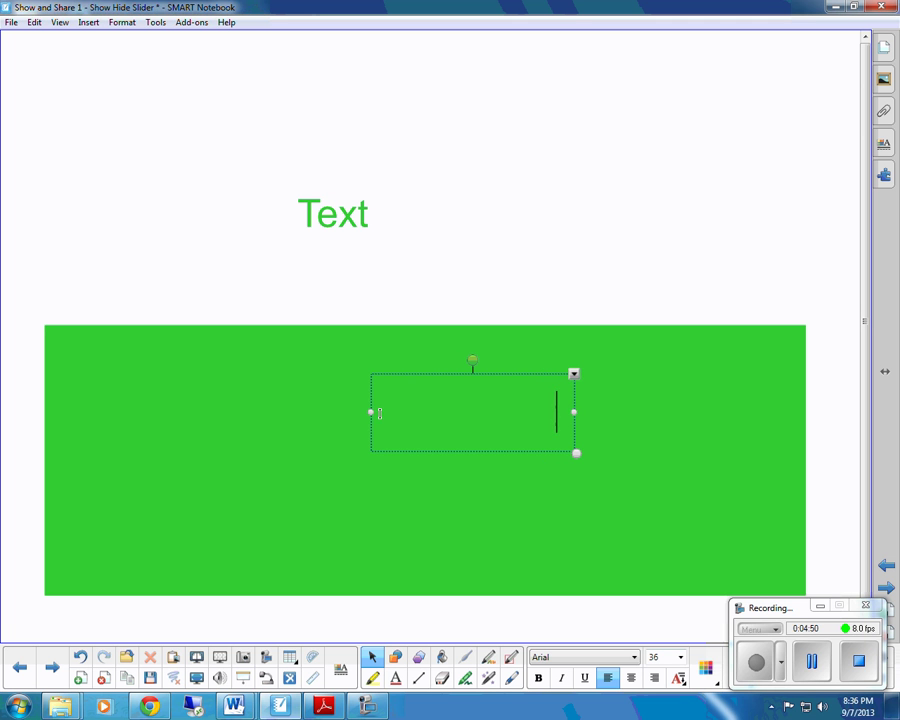
- Change the color of the "More Text" wording to white
{"action": "left_click_drag", "start_coordinate": [386, 412], "coordinate": [560, 412]}
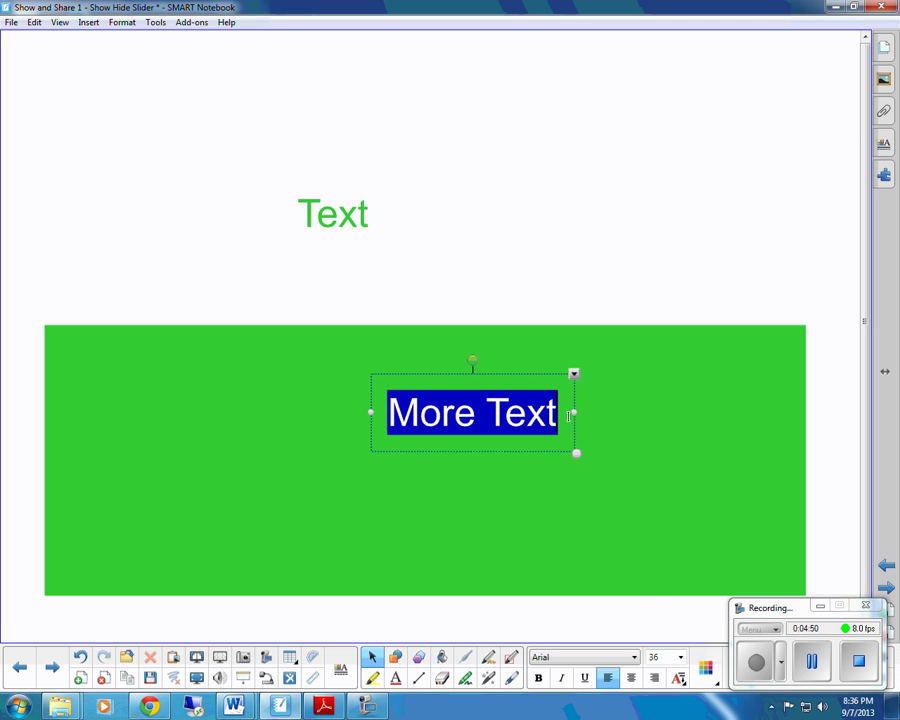
{"action": "left_click", "coordinate": [714, 664]}
{"action": "left_click", "coordinate": [821, 548]}
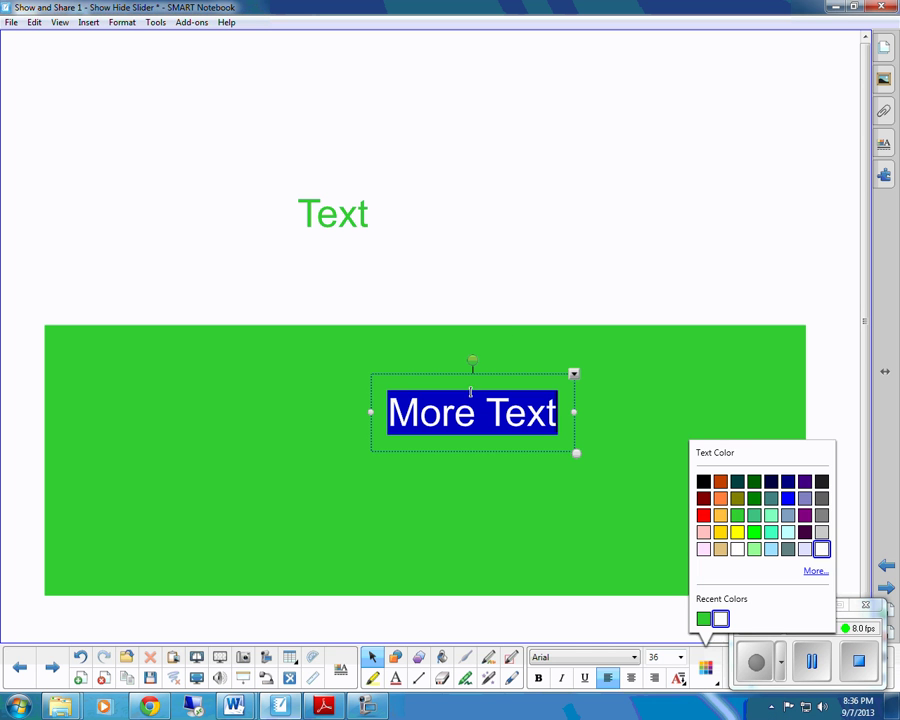
- Group the green "Text" with the white text beside it and move the group closer to the green rectangle
{"action": "left_click", "coordinate": [448, 310]}
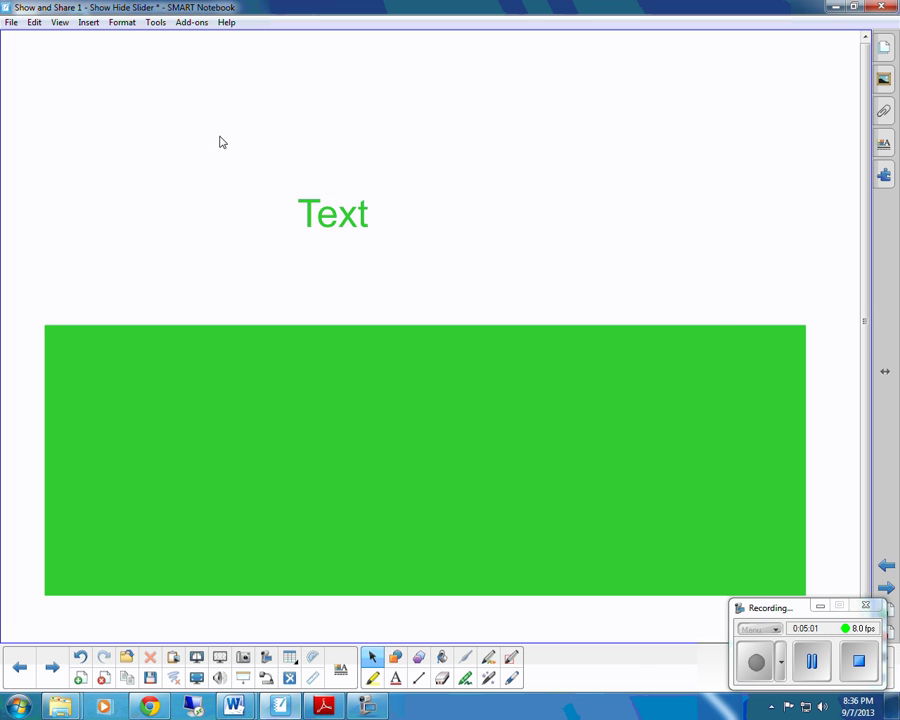
{"action": "left_click_drag", "start_coordinate": [217, 134], "coordinate": [638, 293]}
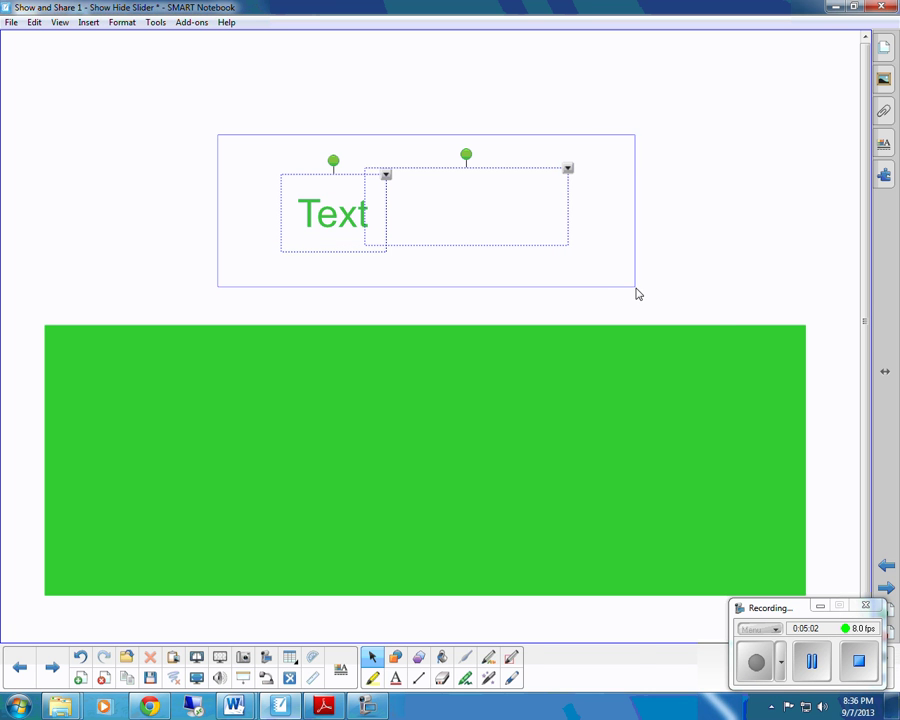
{"action": "left_click", "coordinate": [568, 169]}
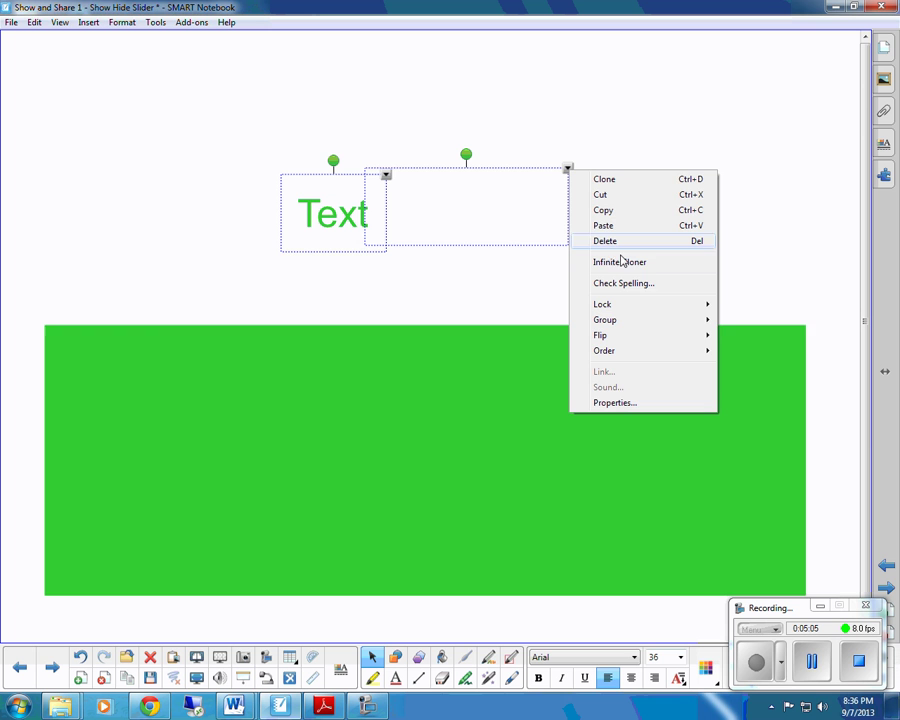
{"action": "mouse_move", "coordinate": [621, 322]}
{"action": "left_click", "coordinate": [752, 320]}
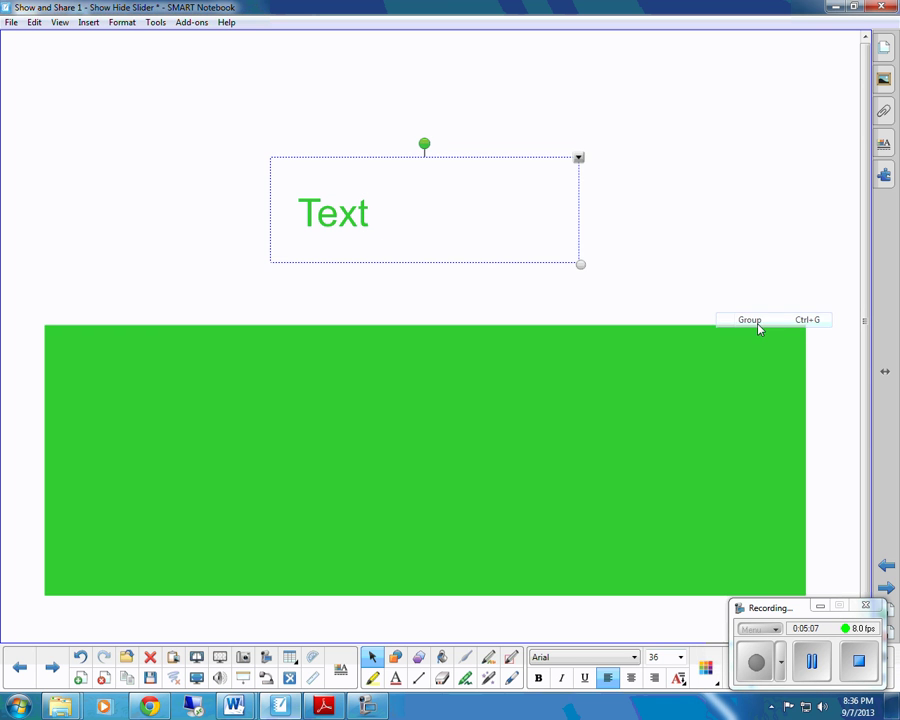
{"action": "left_click", "coordinate": [213, 269]}
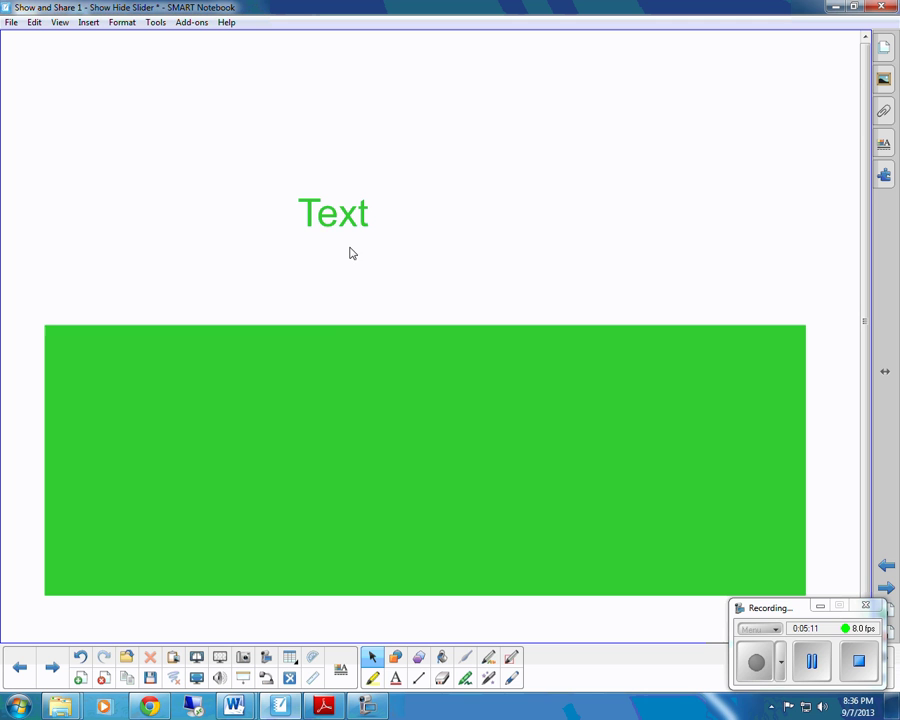
{"action": "left_click_drag", "start_coordinate": [333, 217], "coordinate": [373, 248]}
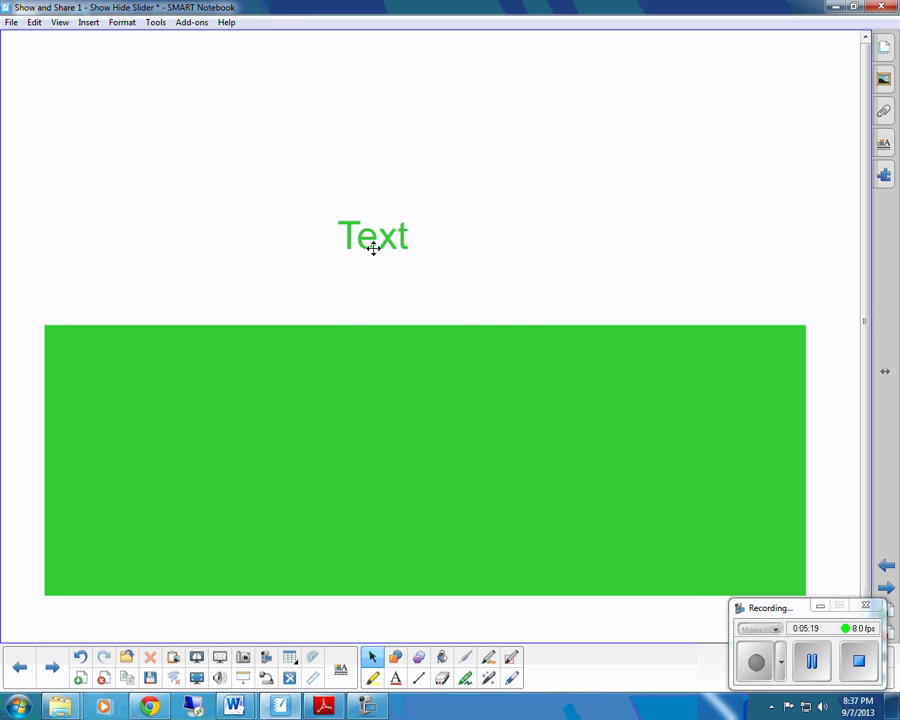
{"action": "left_click_drag", "start_coordinate": [372, 237], "coordinate": [354, 263]}
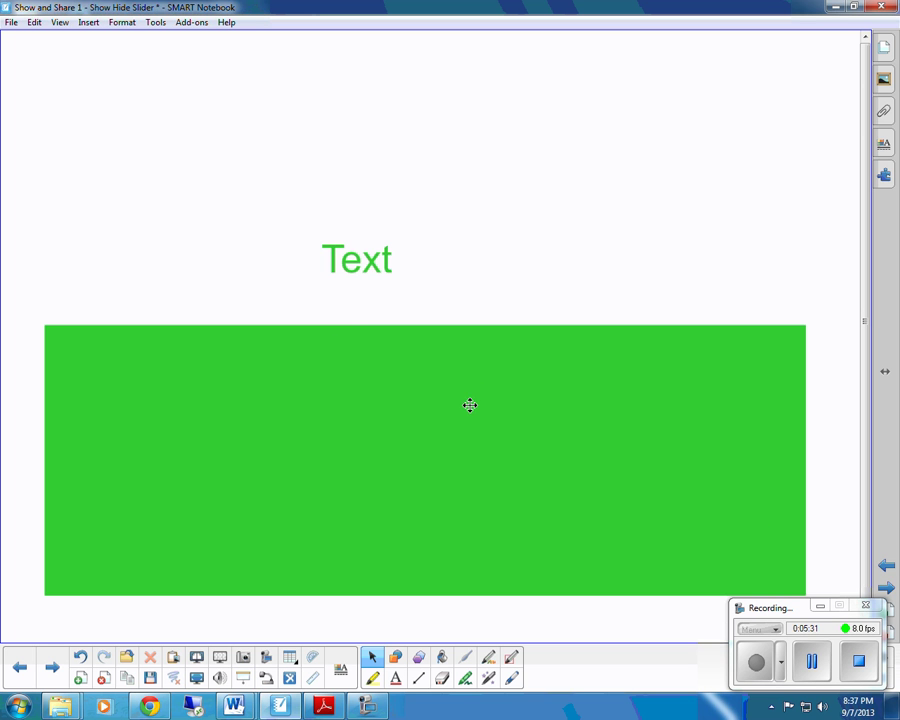
- On the next blank page, insert the transparent magnifying glass picture from a gallery search for "magnifying glass" and place it nearer the page center
{"action": "left_click", "coordinate": [888, 590]}
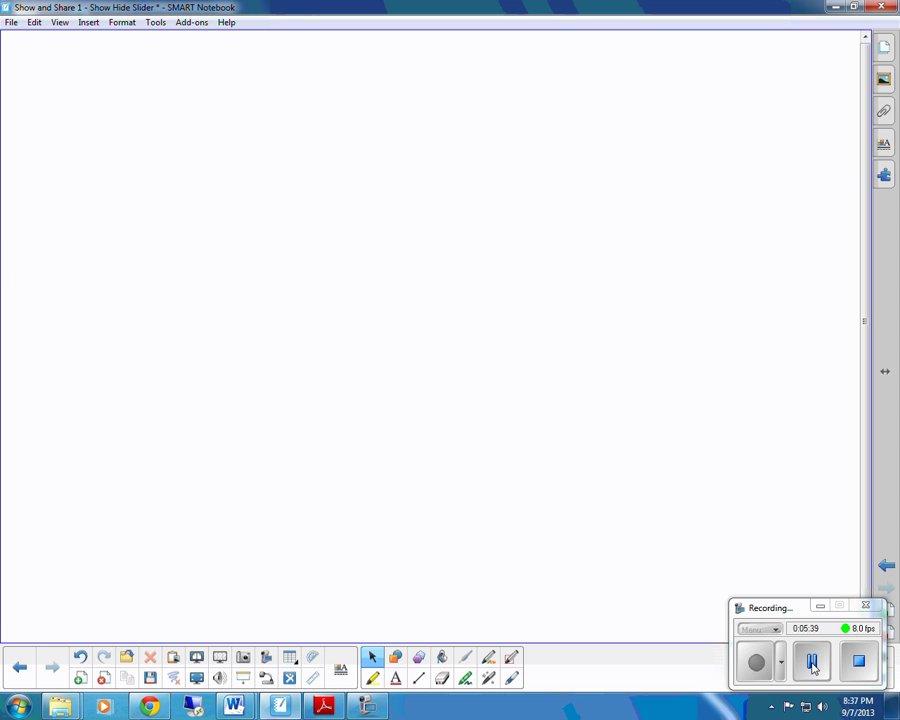
{"action": "left_click", "coordinate": [884, 78]}
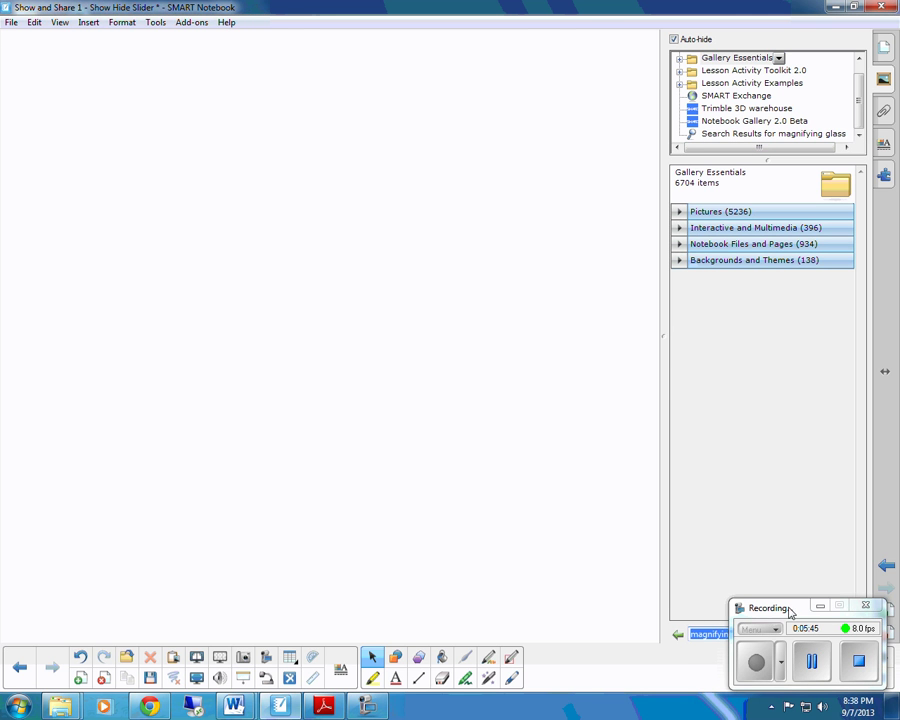
{"action": "left_click_drag", "start_coordinate": [790, 608], "coordinate": [748, 662]}
{"action": "left_click", "coordinate": [740, 634]}
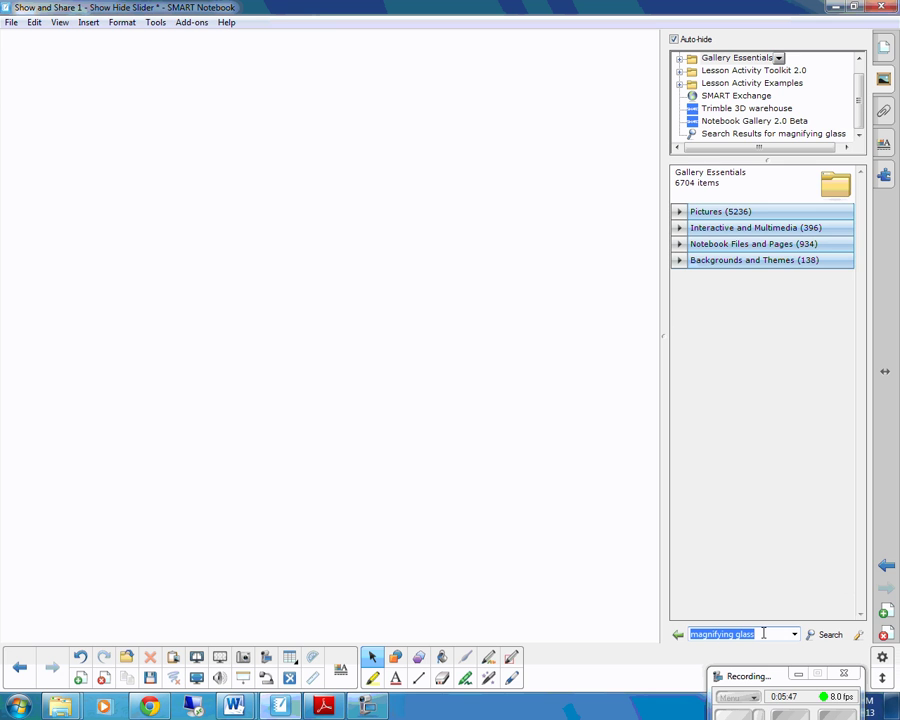
{"action": "left_click", "coordinate": [812, 638]}
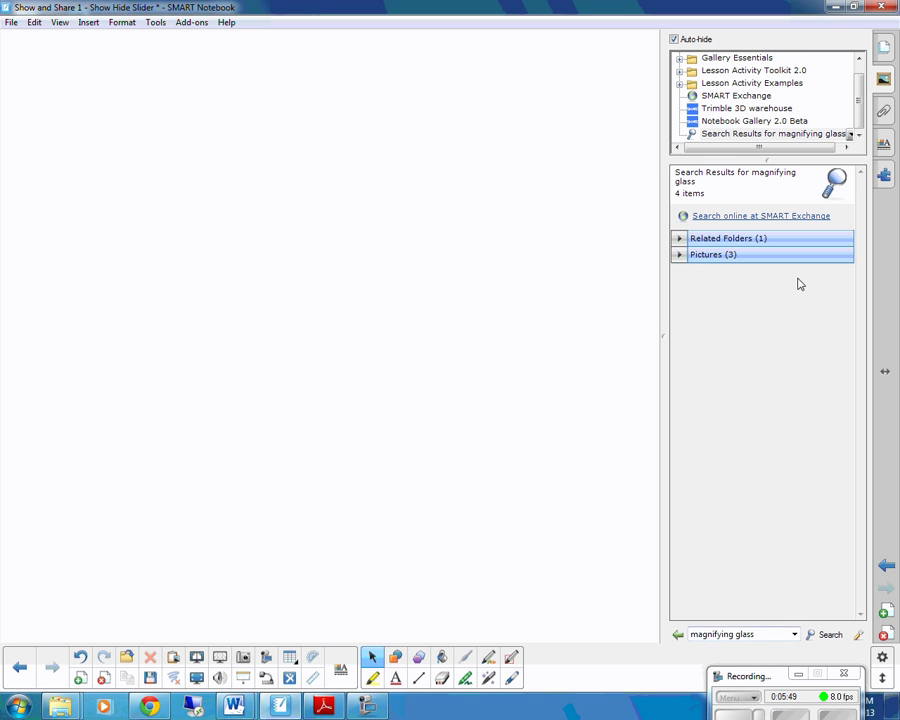
{"action": "left_click", "coordinate": [680, 255]}
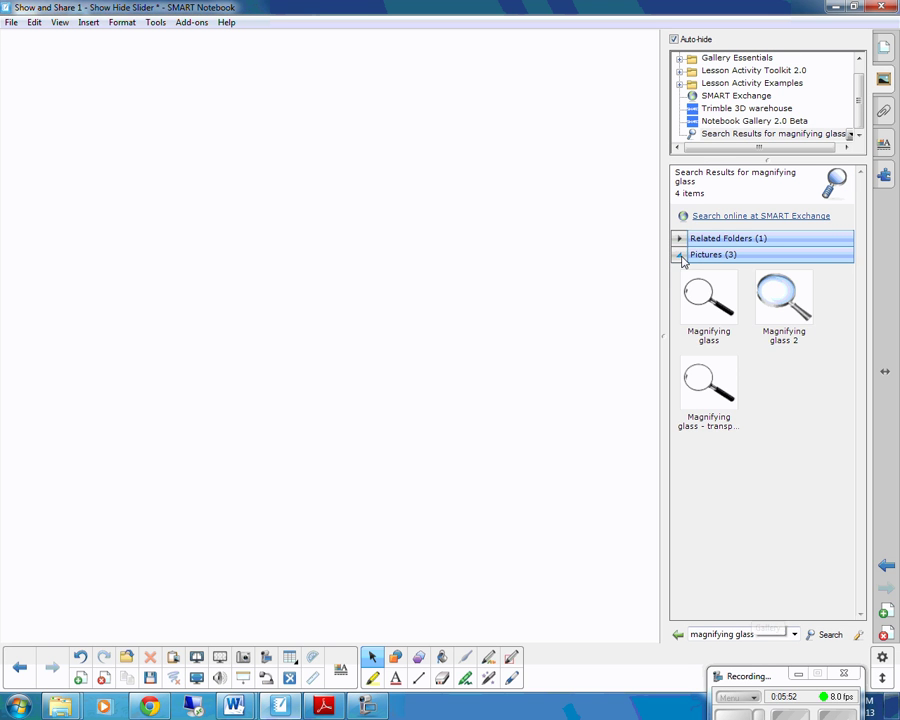
{"action": "double_click", "coordinate": [712, 393]}
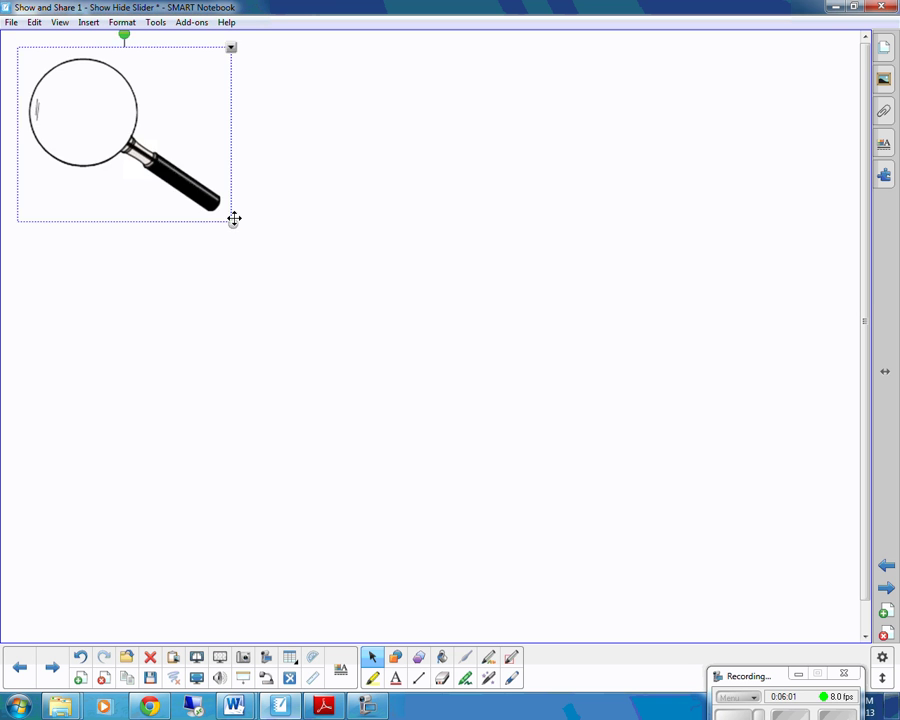
{"action": "left_click_drag", "start_coordinate": [233, 218], "coordinate": [434, 350]}
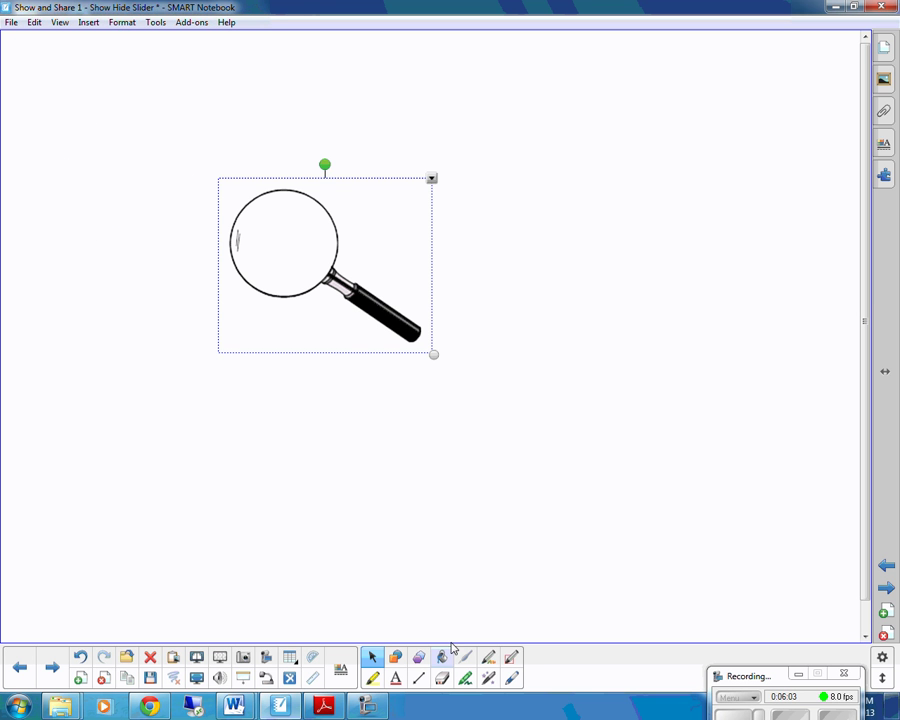
- Add the word "text" to the page and place it just below and right of the magnifying glass handle
{"action": "left_click", "coordinate": [417, 468]}
{"action": "type", "text": "text"}
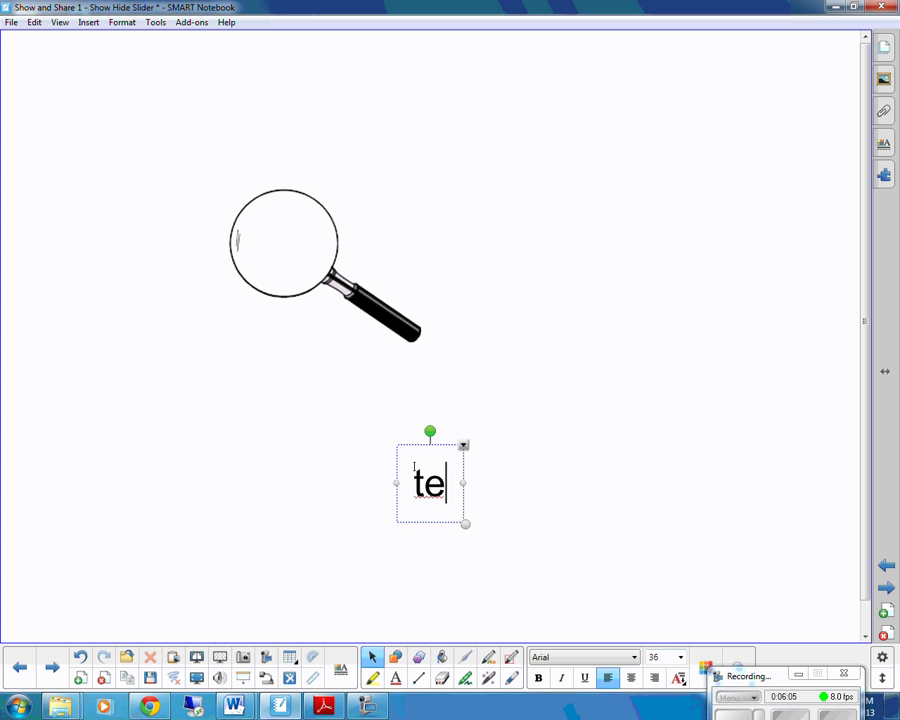
{"action": "left_click", "coordinate": [506, 404]}
{"action": "left_click_drag", "start_coordinate": [464, 456], "coordinate": [486, 352]}
- Bring the magnifying glass picture to the front of the stacking order
{"action": "left_click", "coordinate": [380, 319]}
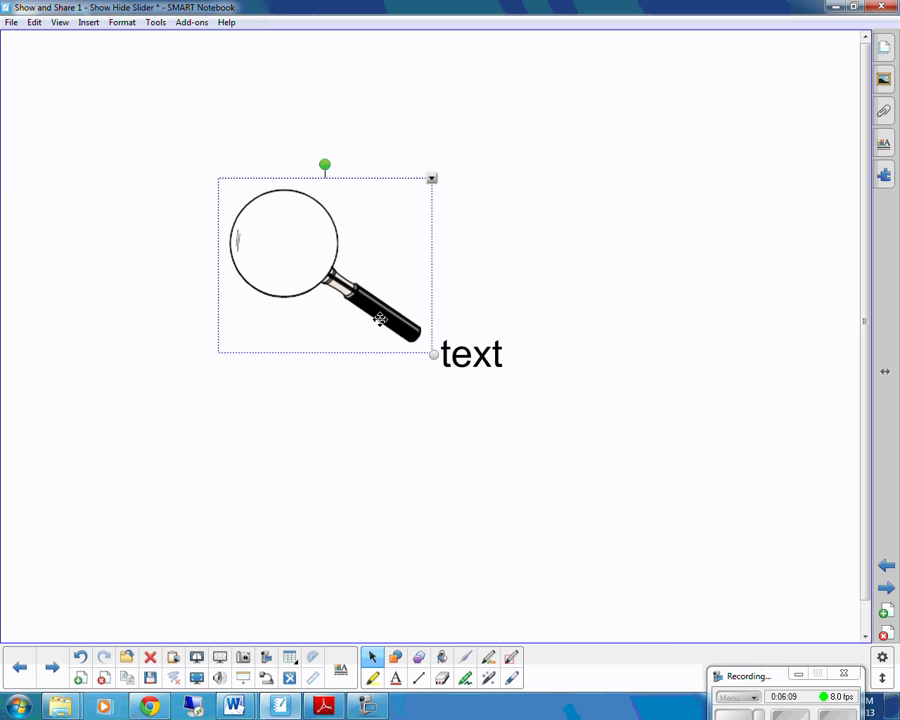
{"action": "right_click", "coordinate": [379, 318]}
{"action": "mouse_move", "coordinate": [436, 487]}
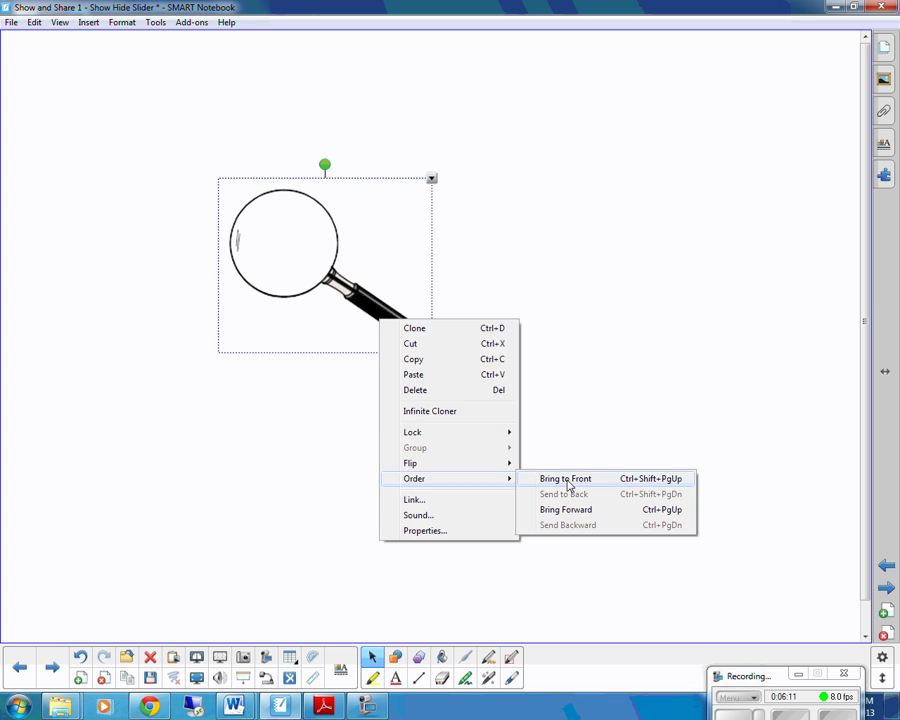
{"action": "left_click", "coordinate": [568, 479]}
- Move the magnifying glass above and right of the word "text", and shift the word slightly up and left
{"action": "left_click", "coordinate": [462, 454]}
{"action": "left_click_drag", "start_coordinate": [402, 322], "coordinate": [629, 293]}
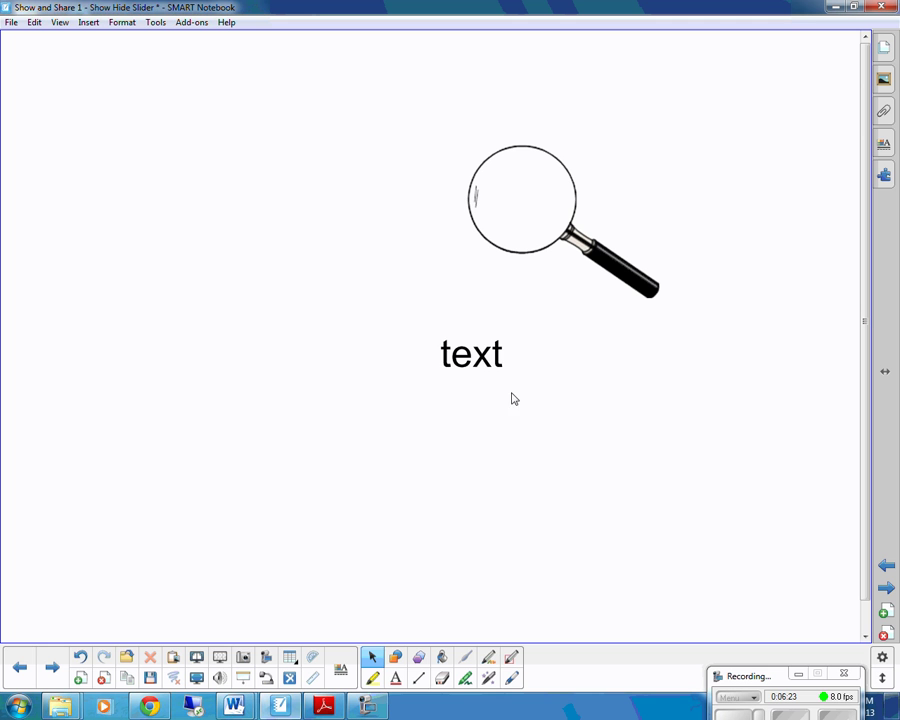
{"action": "left_click_drag", "start_coordinate": [482, 360], "coordinate": [449, 331]}
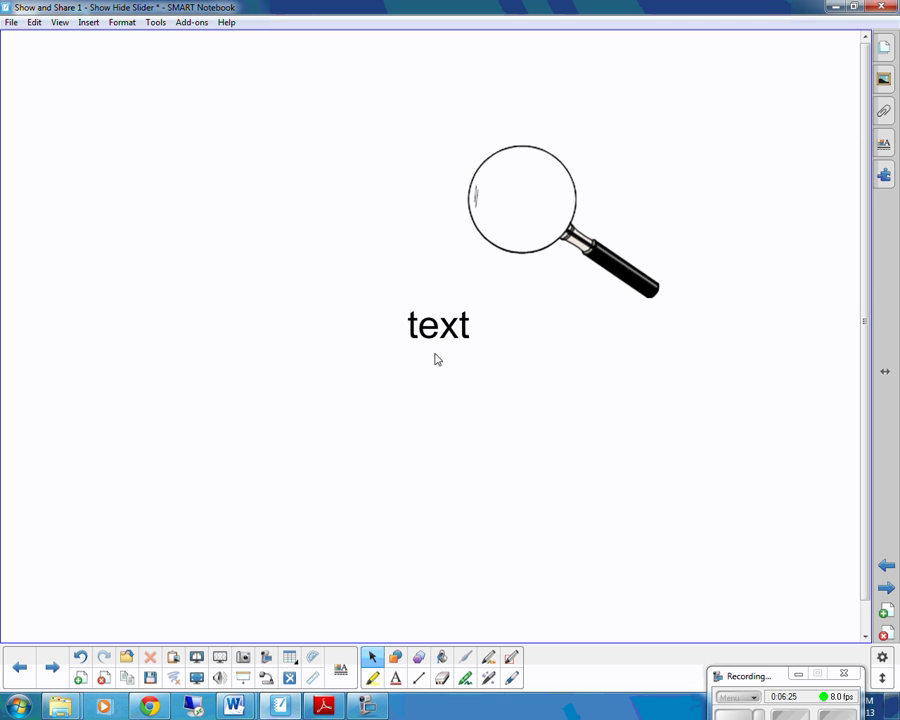
- Set the page background to a solid green fill
{"action": "right_click", "coordinate": [472, 494]}
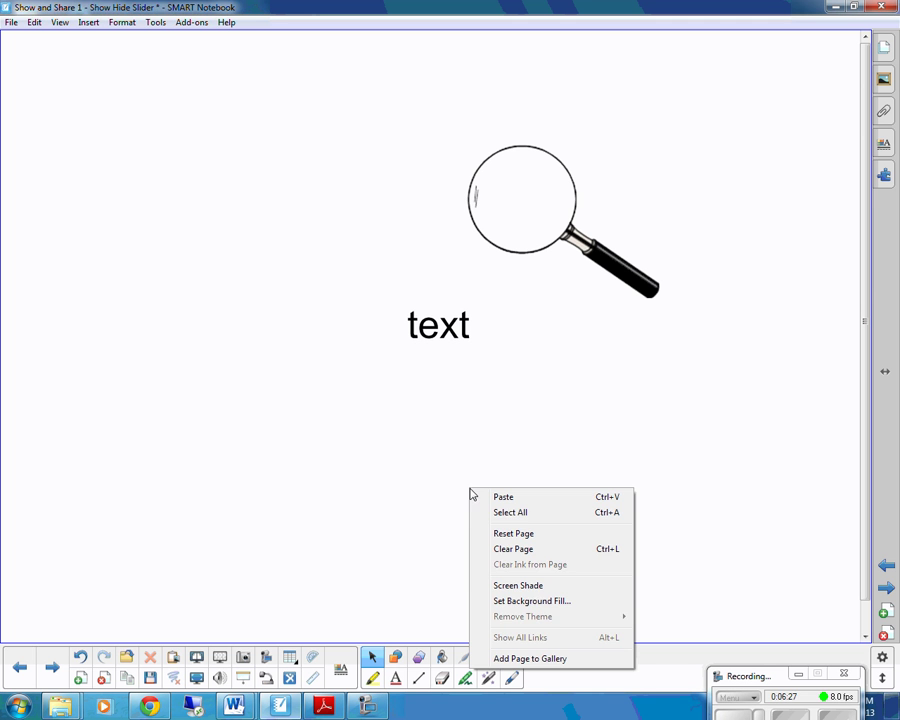
{"action": "left_click", "coordinate": [546, 601]}
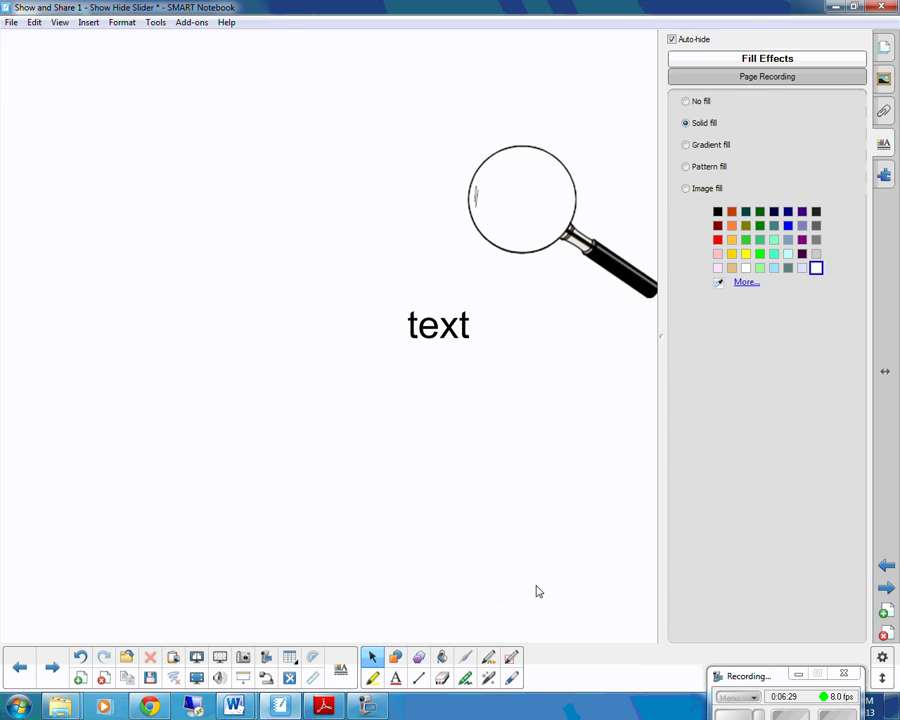
{"action": "left_click", "coordinate": [745, 241]}
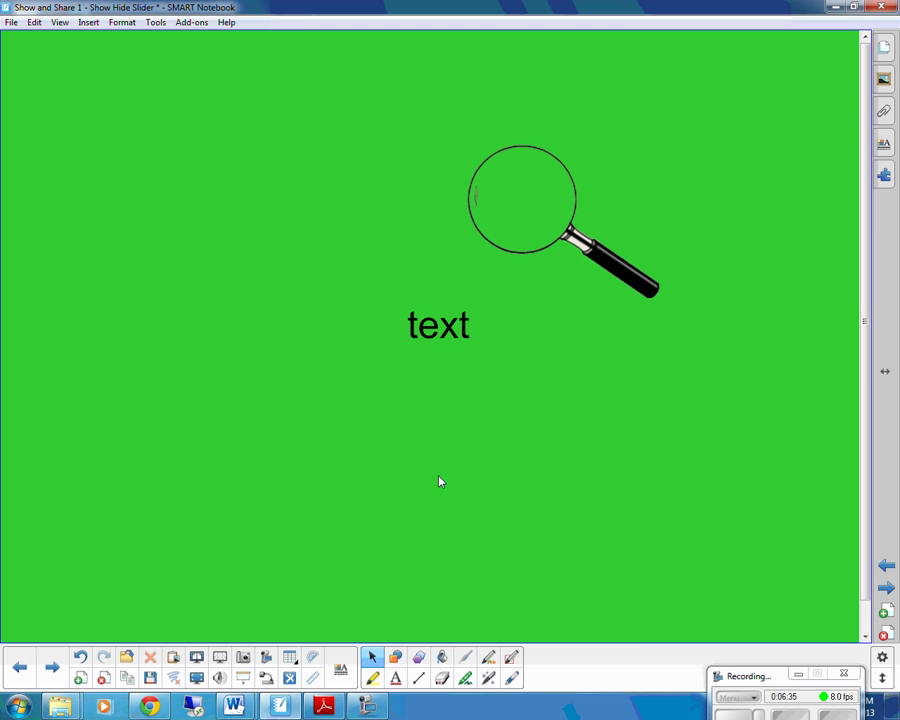
- Draw a circle and resize and position it to fit over the magnifying glass lens
{"action": "left_click", "coordinate": [395, 656]}
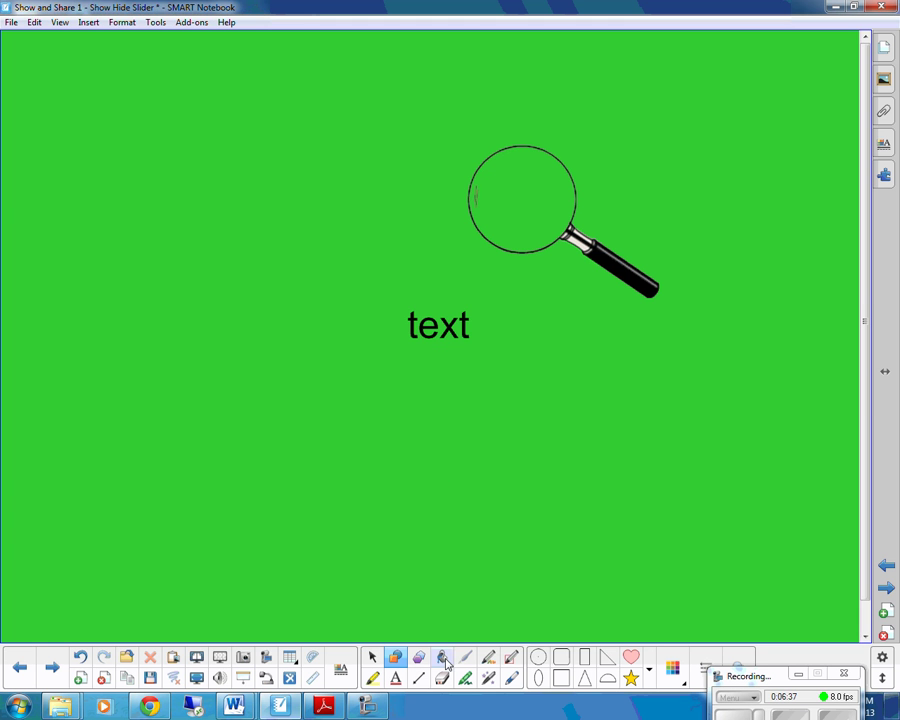
{"action": "left_click", "coordinate": [543, 659]}
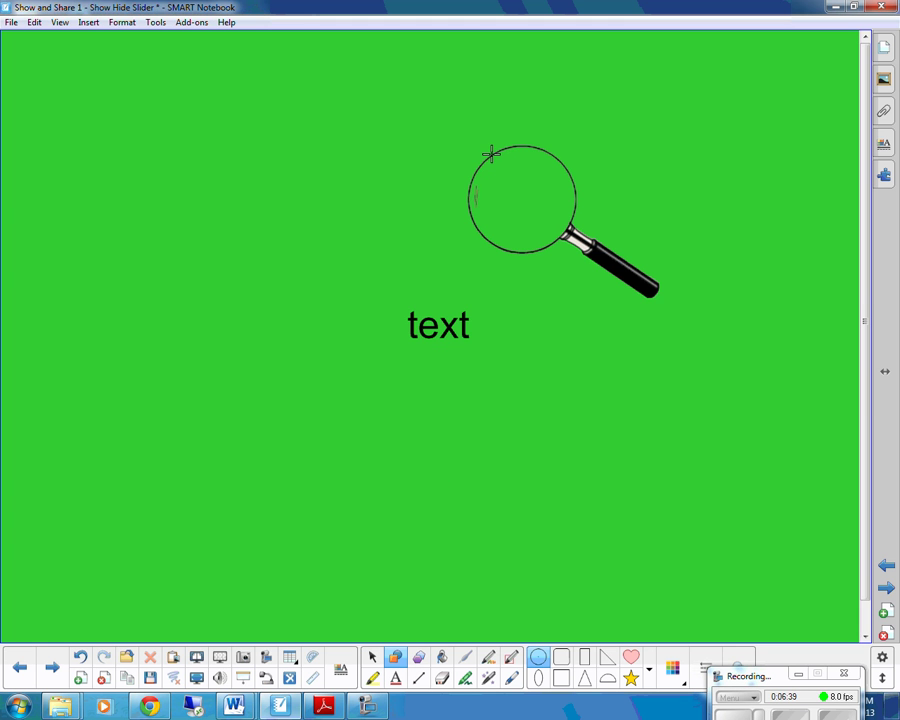
{"action": "mouse_move", "coordinate": [491, 155]}
{"action": "left_mouse_down"}
{"action": "mouse_move", "coordinate": [526, 201]}
{"action": "mouse_move", "coordinate": [521, 194]}
{"action": "left_mouse_up"}
{"action": "left_click", "coordinate": [372, 657]}
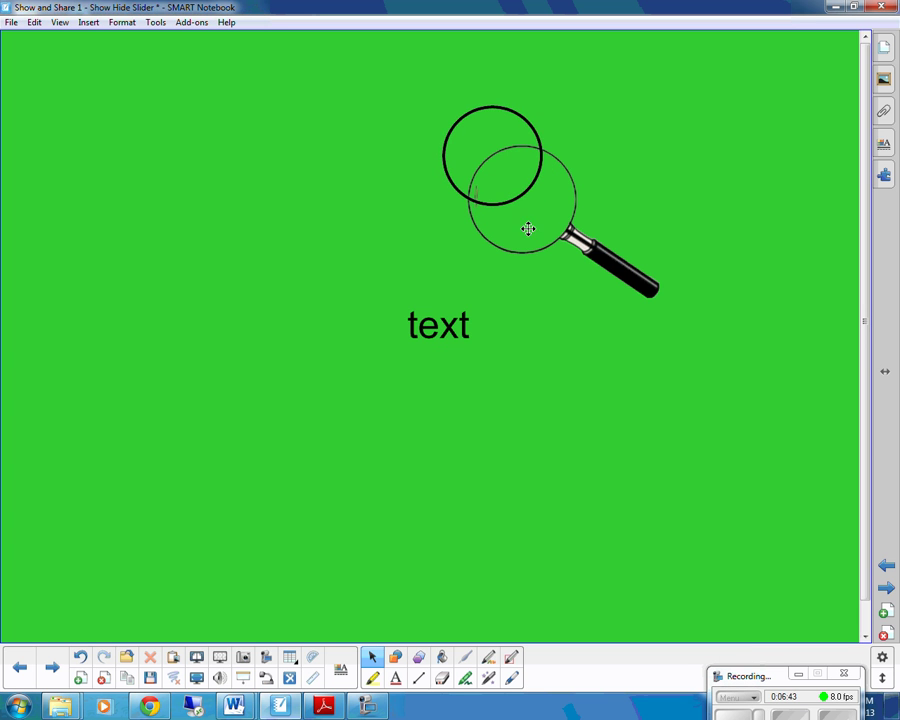
{"action": "left_click_drag", "start_coordinate": [544, 142], "coordinate": [566, 182]}
{"action": "left_click_drag", "start_coordinate": [578, 257], "coordinate": [562, 227]}
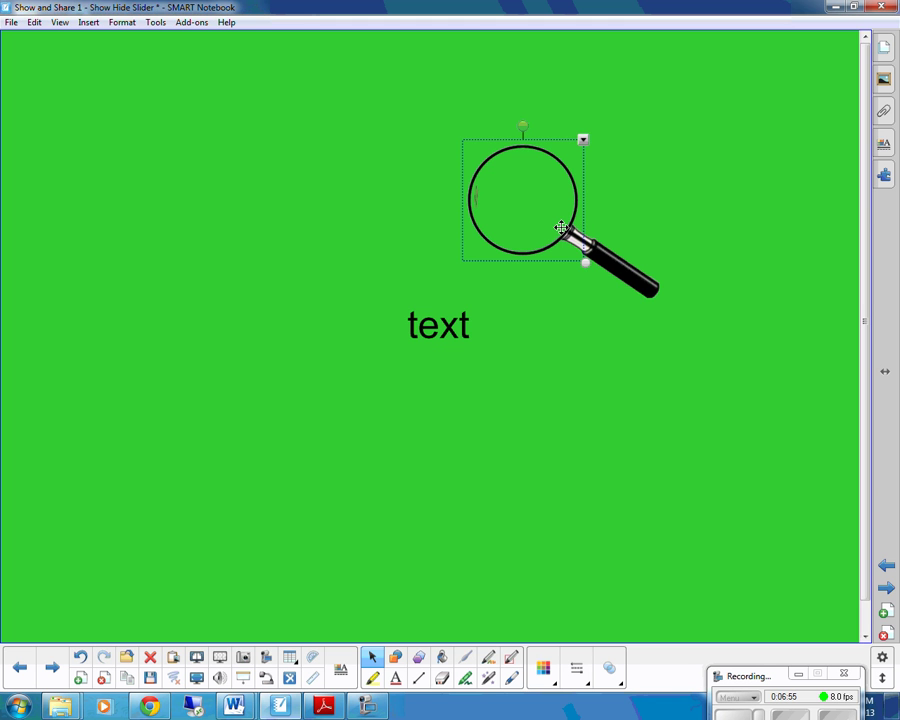
- Fill the circle over the magnifying glass lens with solid white
{"action": "left_click", "coordinate": [583, 142]}
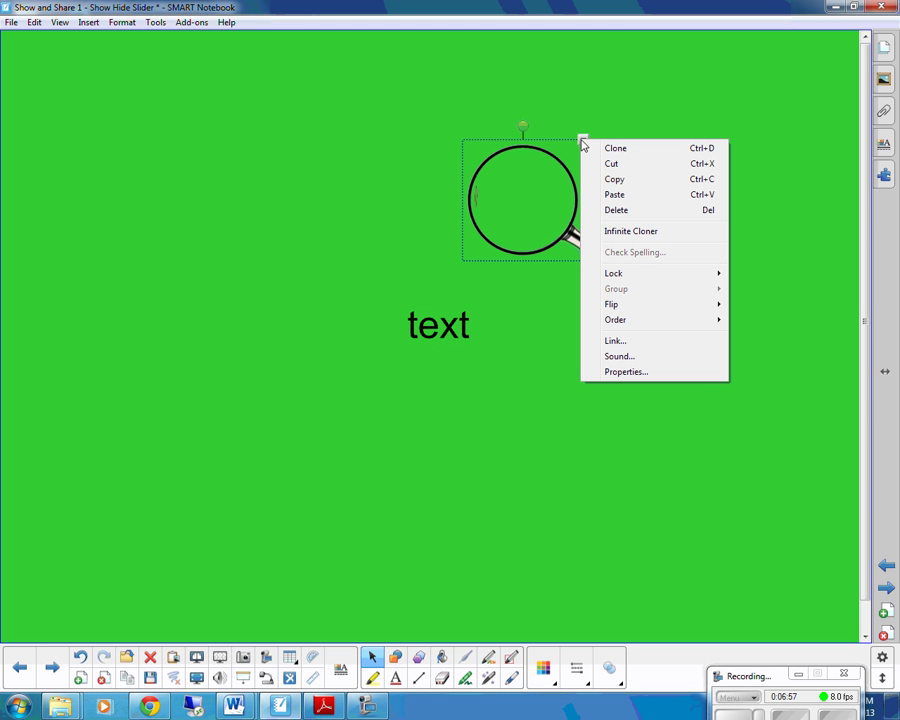
{"action": "left_click", "coordinate": [626, 372]}
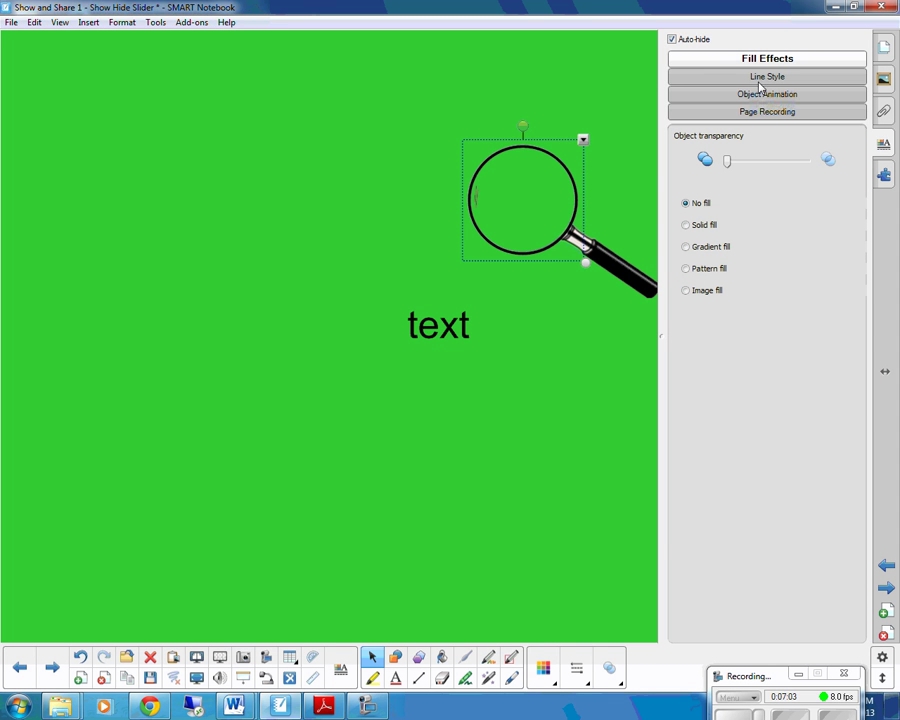
{"action": "left_click", "coordinate": [553, 675]}
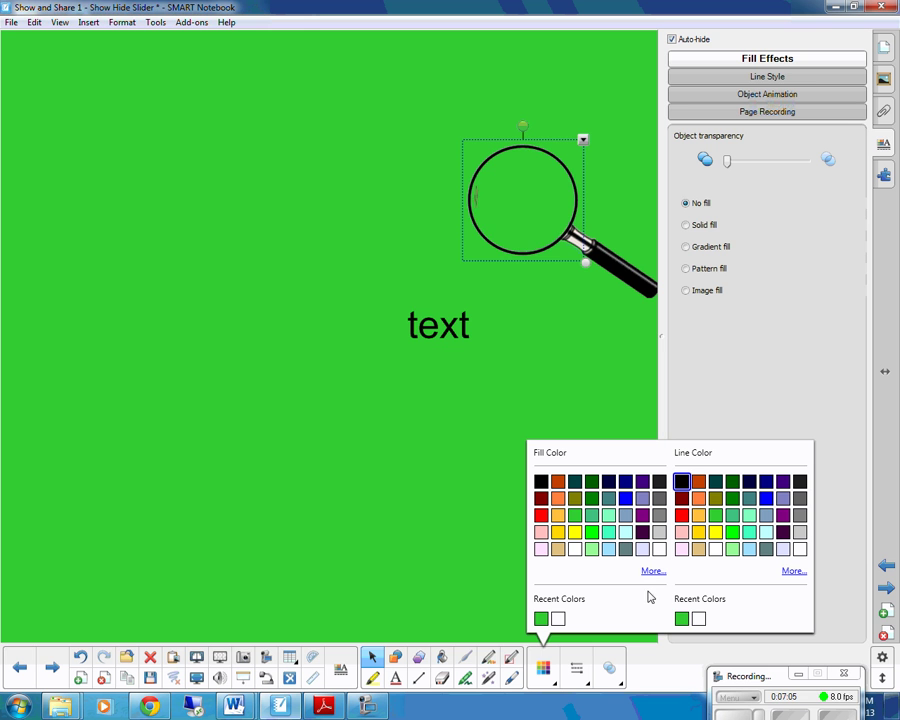
{"action": "left_click", "coordinate": [659, 548]}
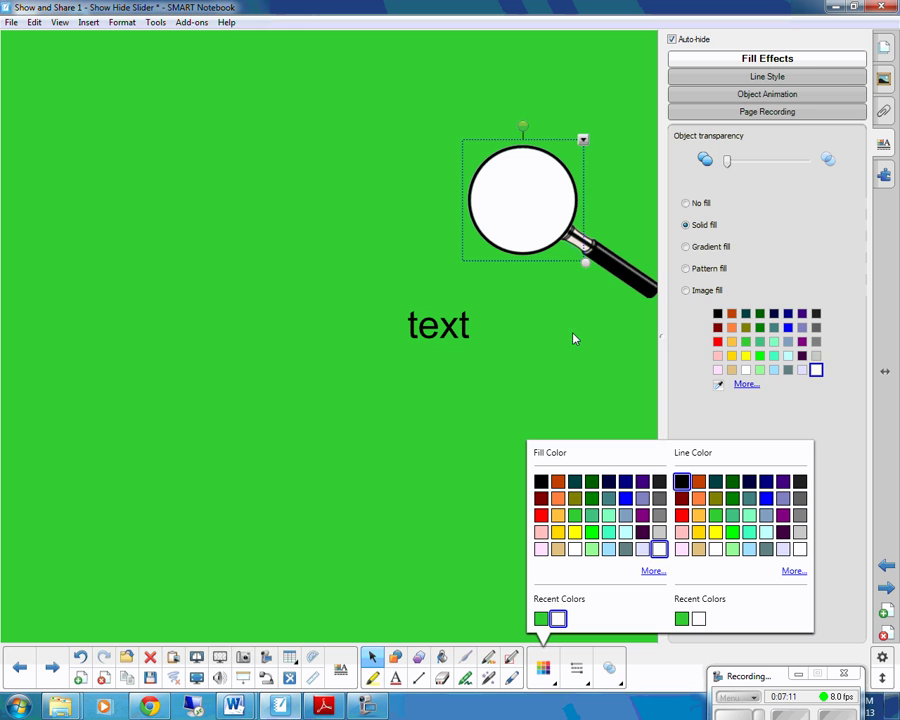
- Bring the magnifying glass picture in front of the white circle
{"action": "left_click", "coordinate": [608, 258]}
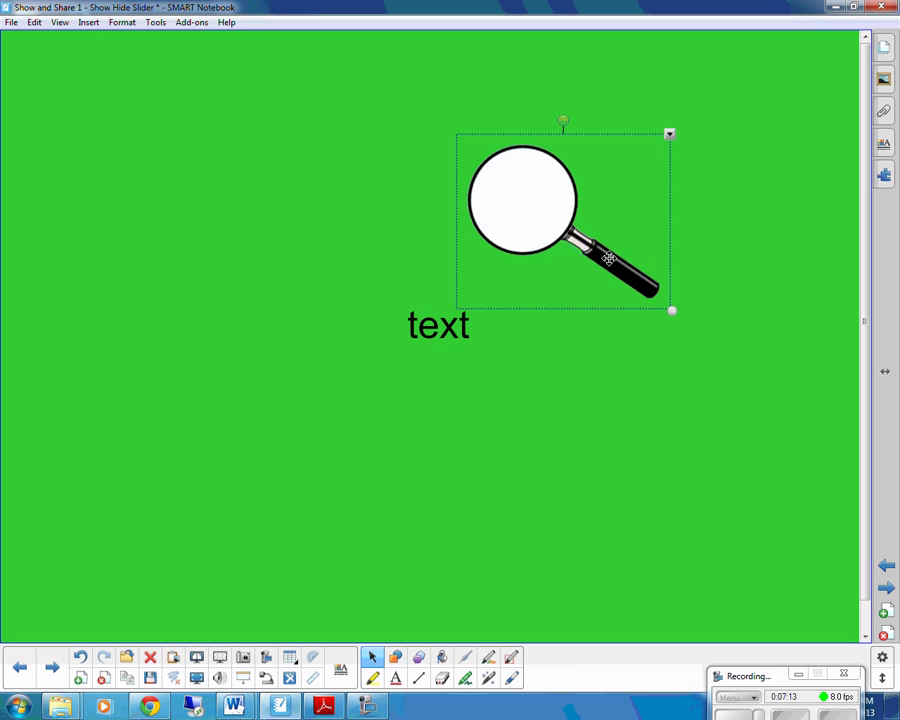
{"action": "right_click", "coordinate": [608, 258]}
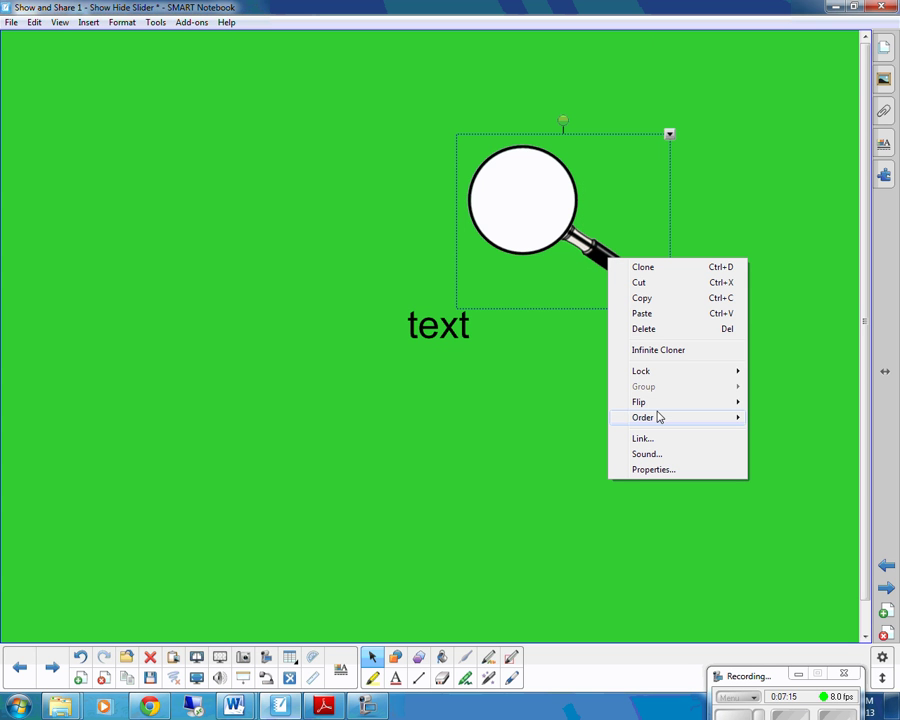
{"action": "mouse_move", "coordinate": [657, 416]}
{"action": "left_click", "coordinate": [548, 418]}
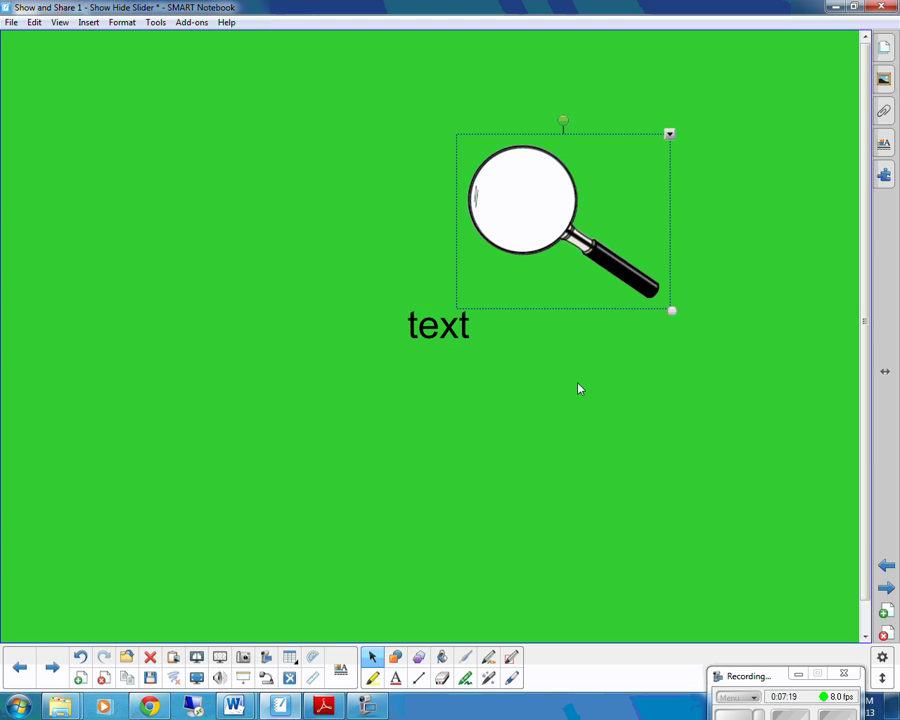
- Bring the word "text" forward one level in the stacking order and adjust its position below the magnifying glass
{"action": "mouse_move", "coordinate": [428, 327]}
{"action": "left_mouse_down"}
{"action": "mouse_move", "coordinate": [522, 221]}
{"action": "mouse_move", "coordinate": [427, 337]}
{"action": "left_mouse_up"}
{"action": "right_click", "coordinate": [427, 338]}
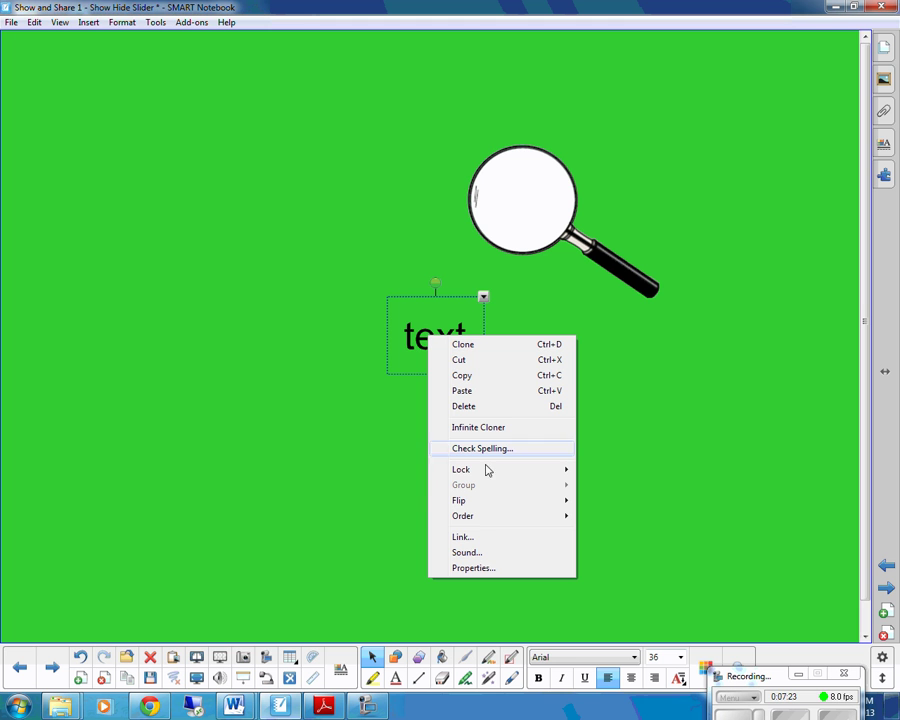
{"action": "mouse_move", "coordinate": [484, 525]}
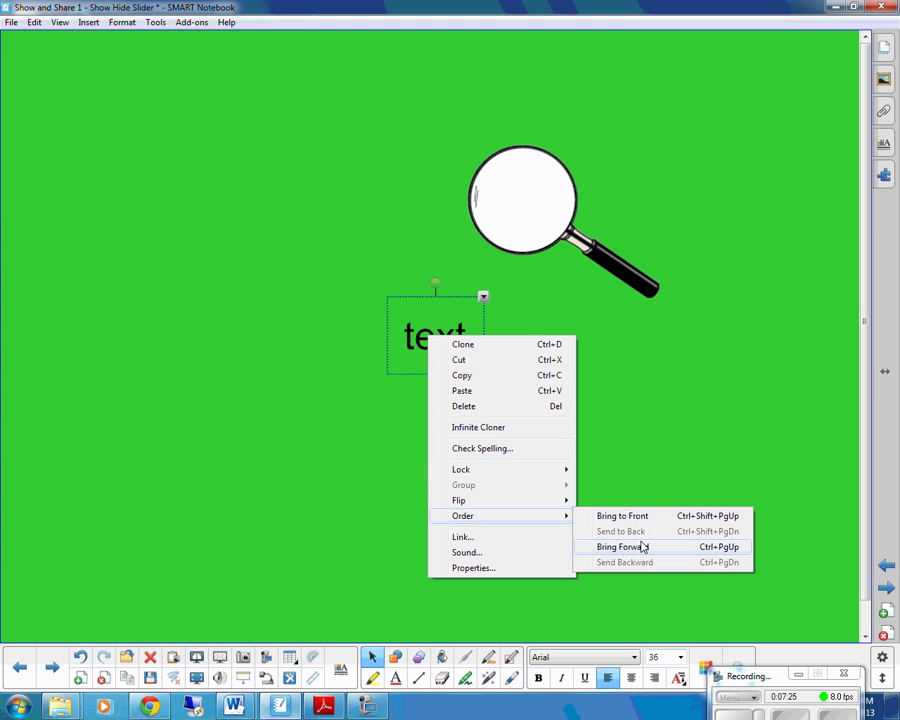
{"action": "left_click", "coordinate": [643, 548]}
{"action": "mouse_move", "coordinate": [440, 342]}
{"action": "left_mouse_down"}
{"action": "mouse_move", "coordinate": [524, 196]}
{"action": "mouse_move", "coordinate": [442, 296]}
{"action": "mouse_move", "coordinate": [442, 342]}
{"action": "mouse_move", "coordinate": [533, 193]}
{"action": "mouse_move", "coordinate": [442, 338]}
{"action": "mouse_move", "coordinate": [526, 197]}
{"action": "mouse_move", "coordinate": [432, 337]}
{"action": "left_mouse_up"}
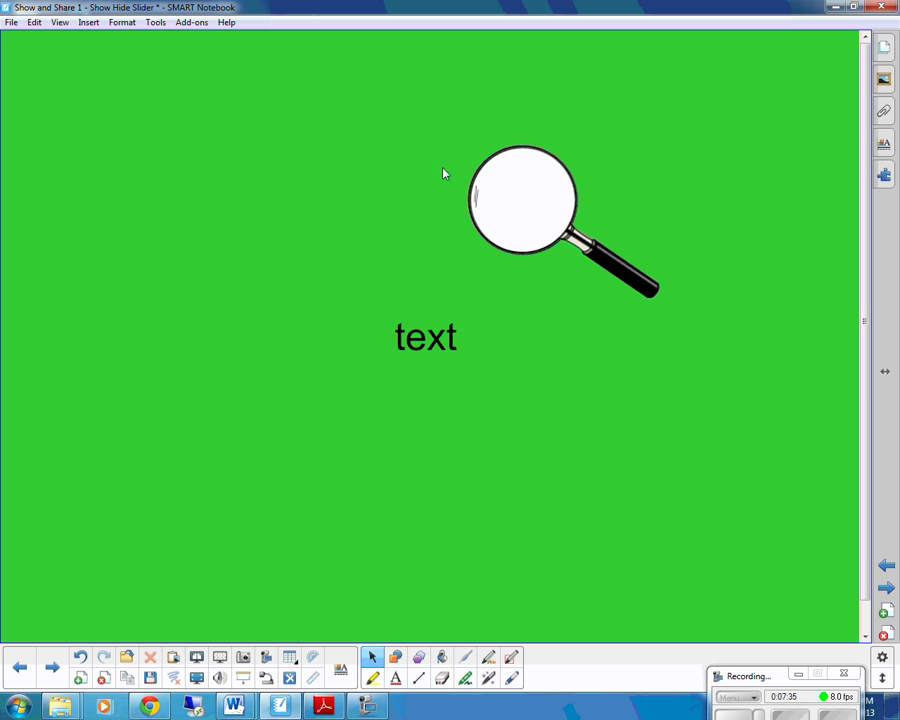
- Group the magnifying glass picture with the white circle behind its lens
{"action": "left_click_drag", "start_coordinate": [438, 113], "coordinate": [684, 296]}
{"action": "left_click", "coordinate": [669, 134]}
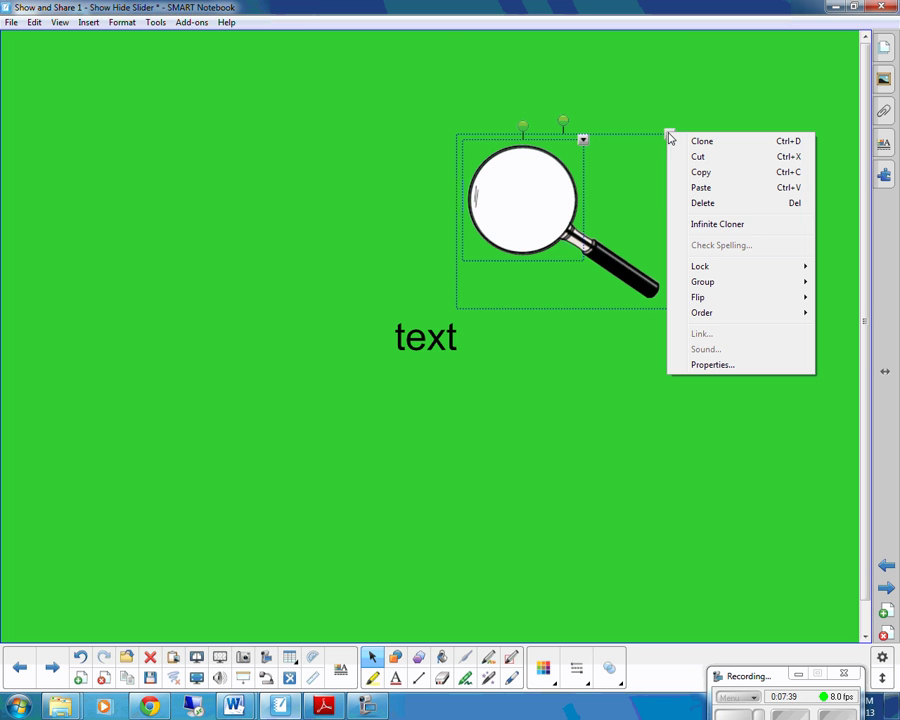
{"action": "mouse_move", "coordinate": [714, 288]}
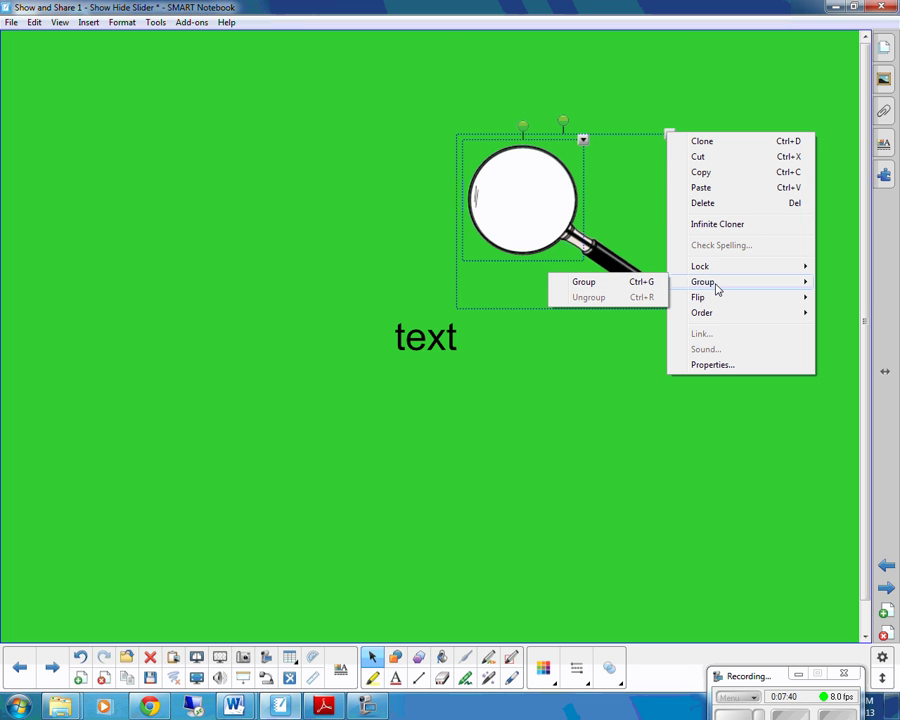
{"action": "left_click", "coordinate": [646, 283]}
{"action": "left_click", "coordinate": [621, 371]}
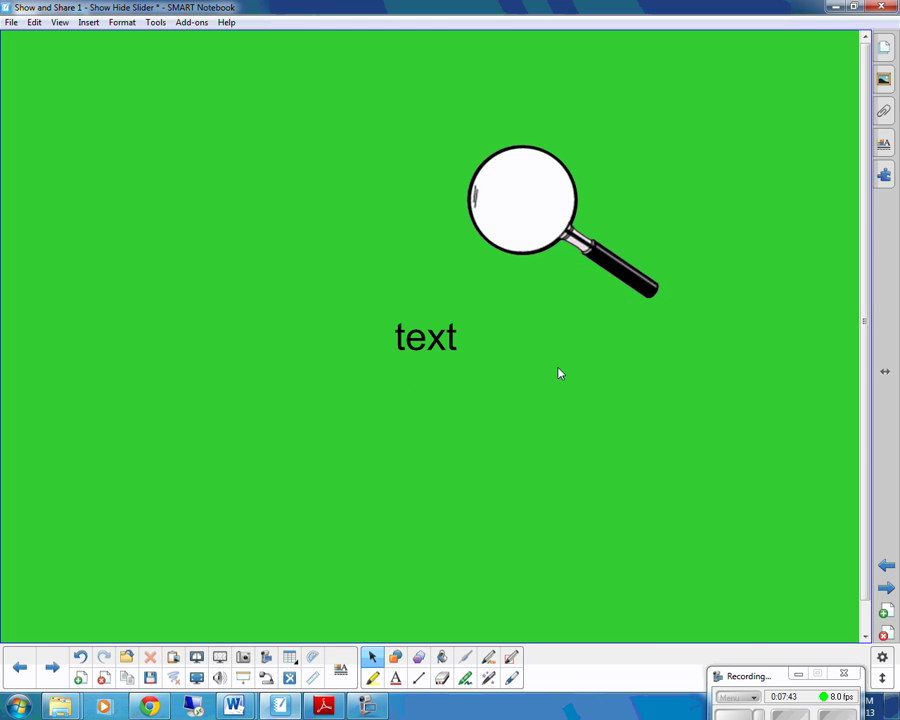
- Change the color of the word "text" to the same green as the page background
{"action": "left_click", "coordinate": [416, 339]}
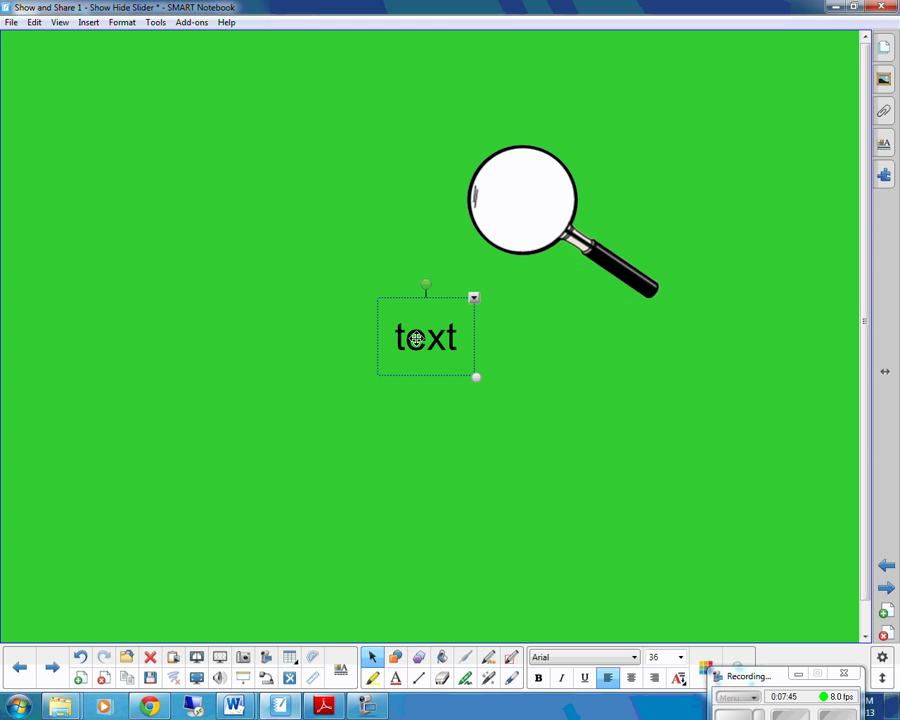
{"action": "right_click", "coordinate": [417, 341]}
{"action": "key", "text": "Escape"}
{"action": "left_click", "coordinate": [705, 665]}
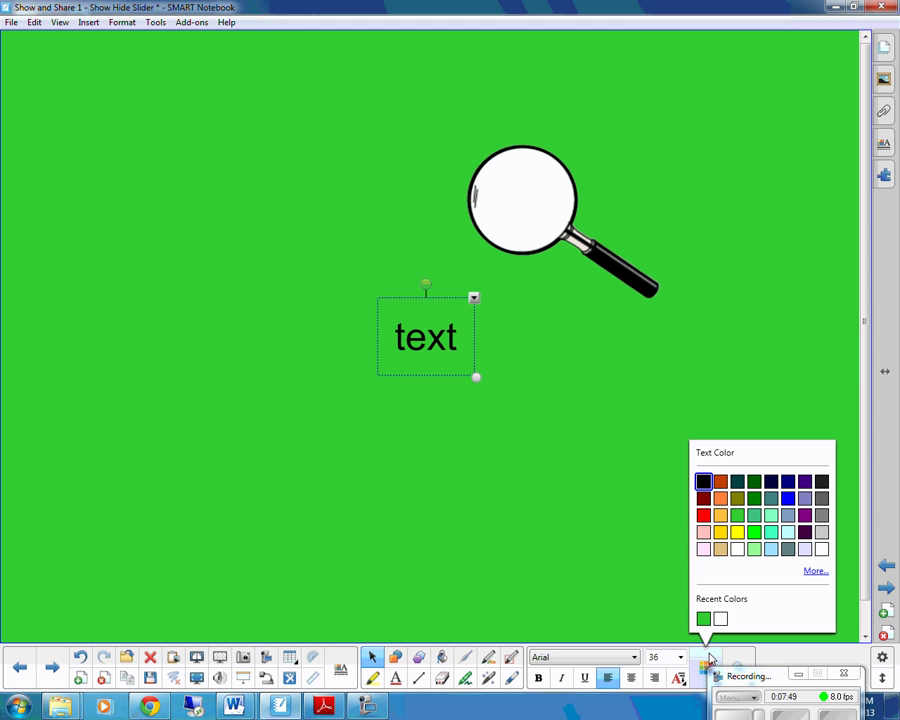
{"action": "left_click", "coordinate": [737, 515]}
{"action": "left_click", "coordinate": [557, 478]}
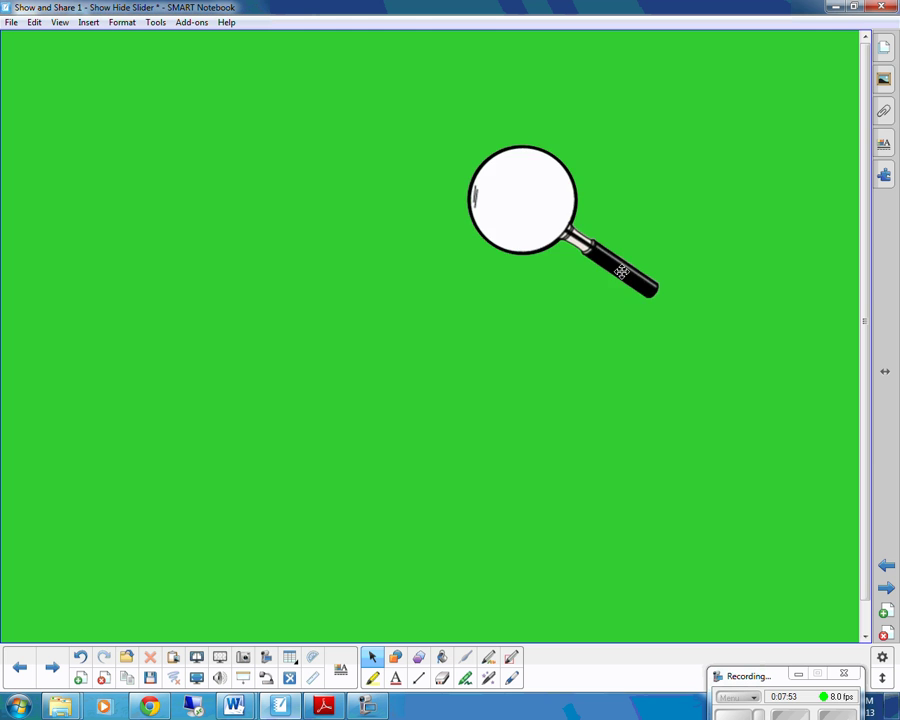
- Slide the grouped magnifying glass around the page to demonstrate revealing the hidden text, leaving it near the page's upper-right area
{"action": "left_click_drag", "start_coordinate": [621, 271], "coordinate": [681, 321]}
{"action": "left_click_drag", "start_coordinate": [777, 674], "coordinate": [767, 597]}
{"action": "left_click_drag", "start_coordinate": [689, 316], "coordinate": [767, 275]}
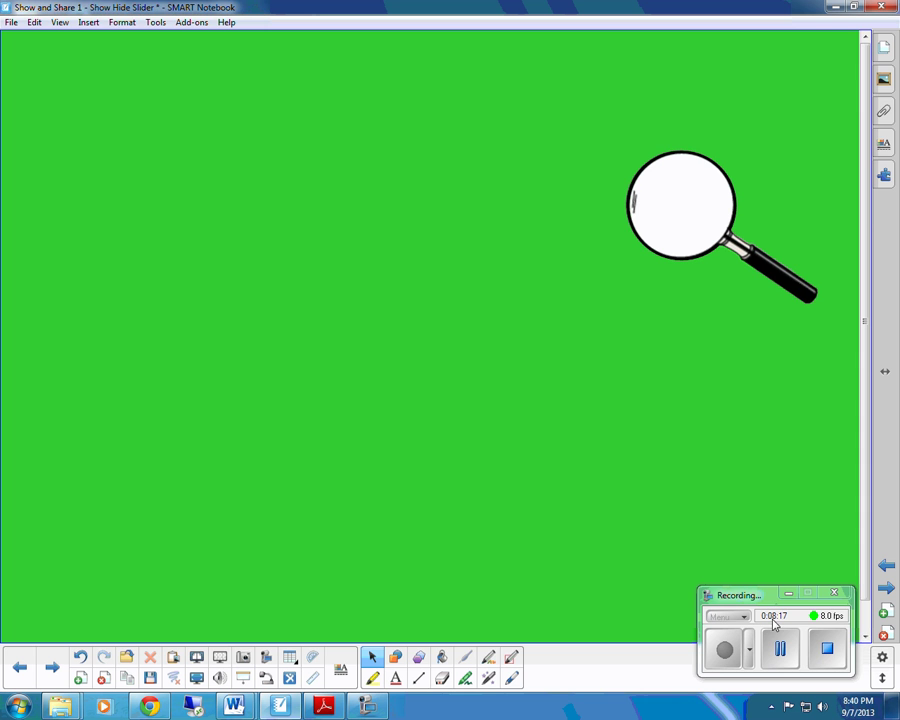
- Go to the blank first page of the notebook file
{"action": "left_click", "coordinate": [886, 55]}
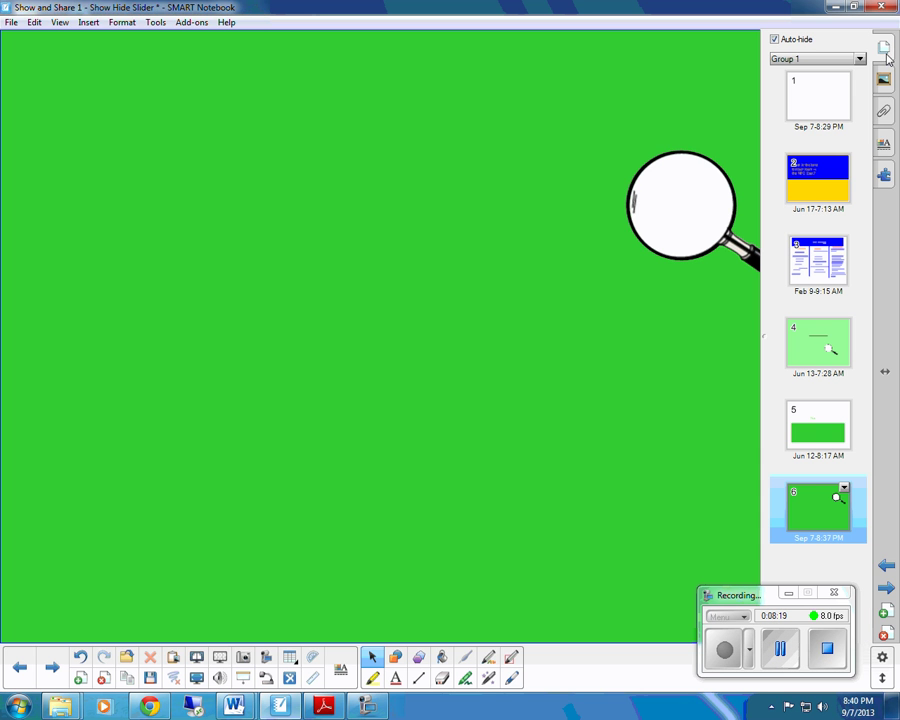
{"action": "left_click", "coordinate": [836, 116]}
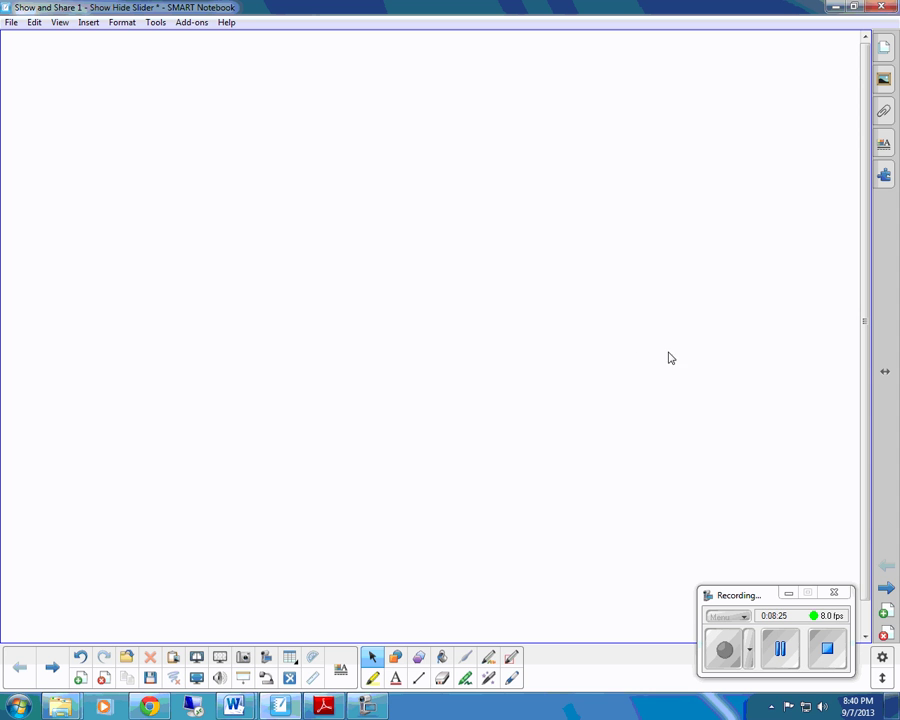
{"action": "left_click", "coordinate": [885, 50]}
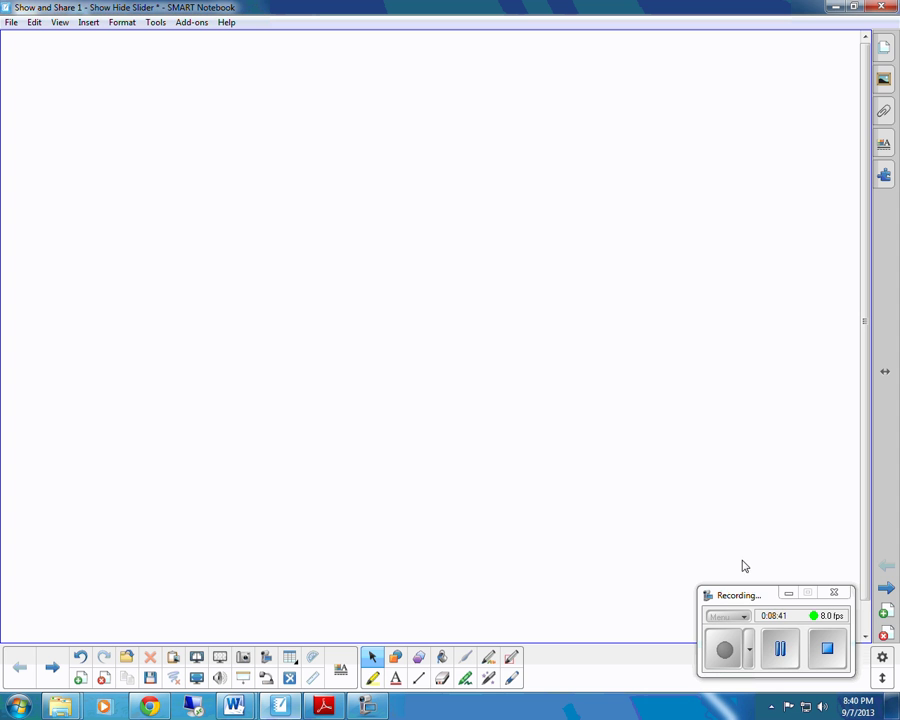
{"action": "left_click", "coordinate": [781, 649]}
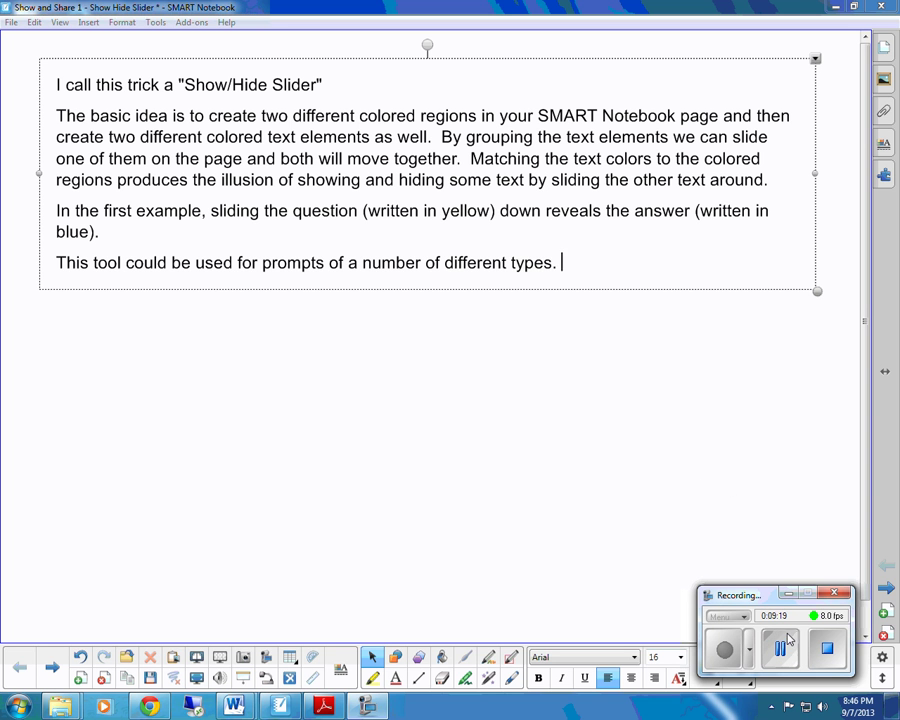
{"action": "left_click", "coordinate": [331, 434]}
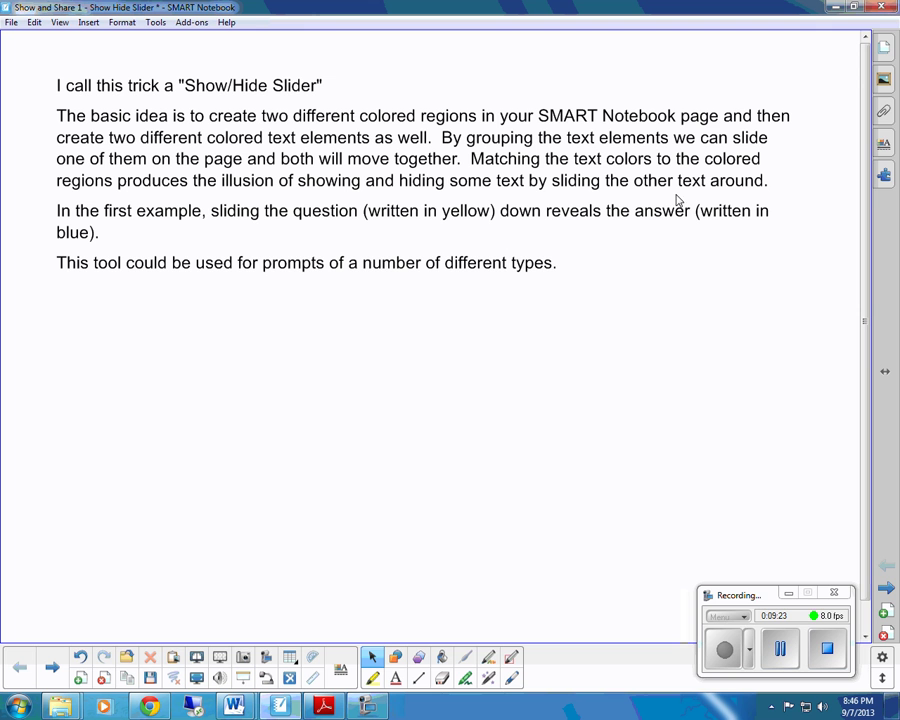